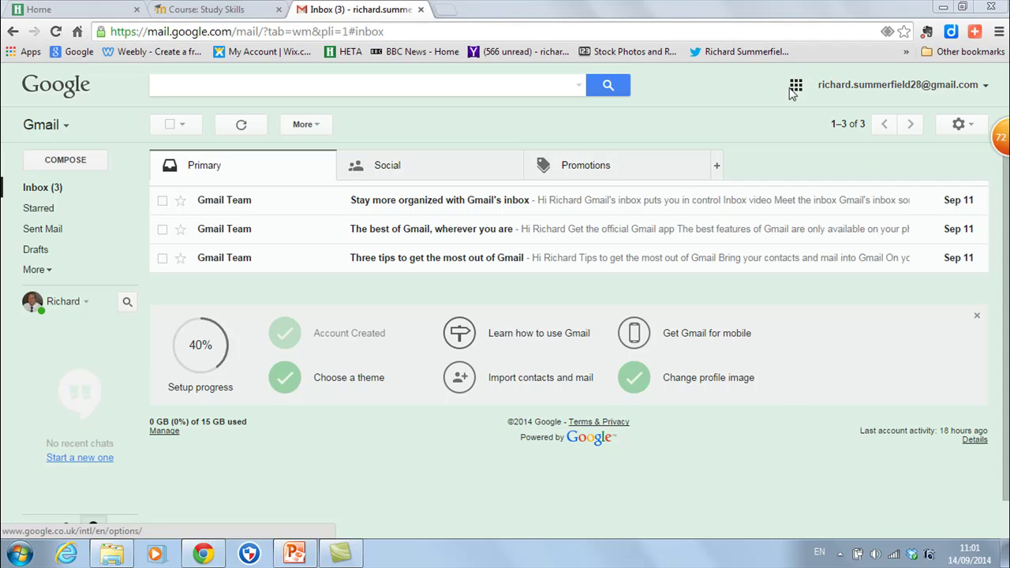
# Switch to Google Calendar and start an 8am event on Tuesday, September 16 titled "Unit 103 Analytical Methods"
pyautogui.click(797, 87)
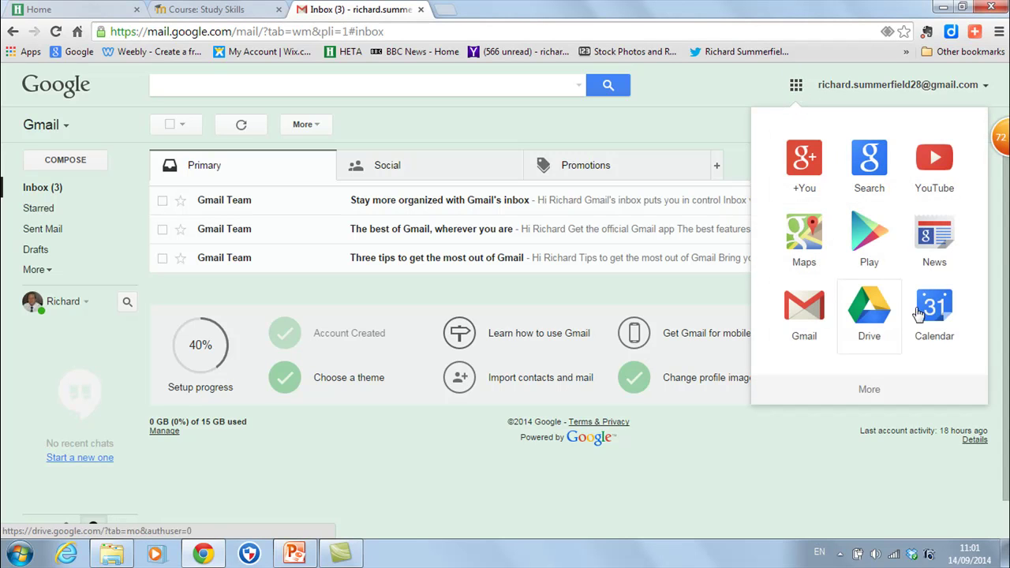
pyautogui.click(944, 311)
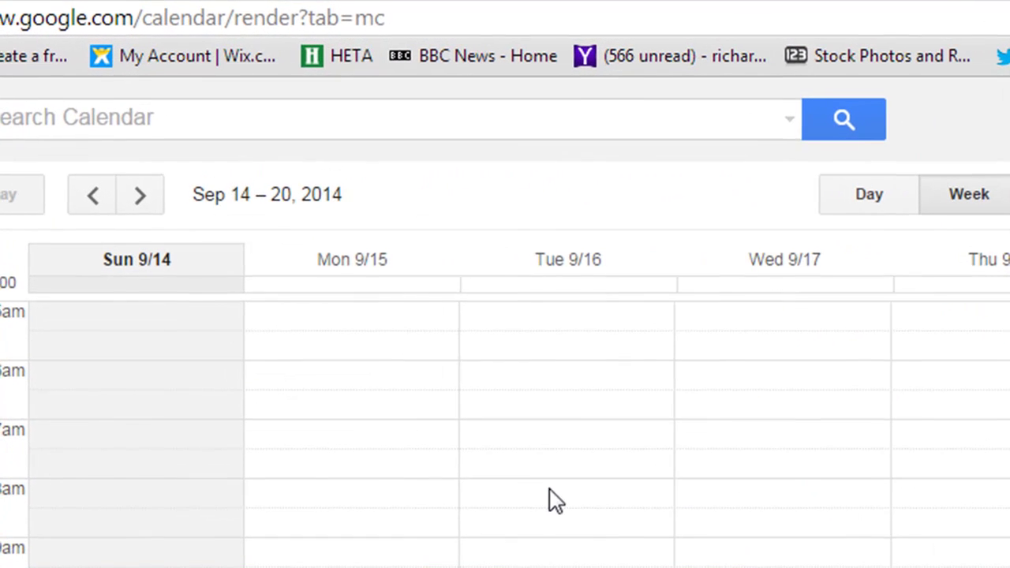
pyautogui.click(518, 416)
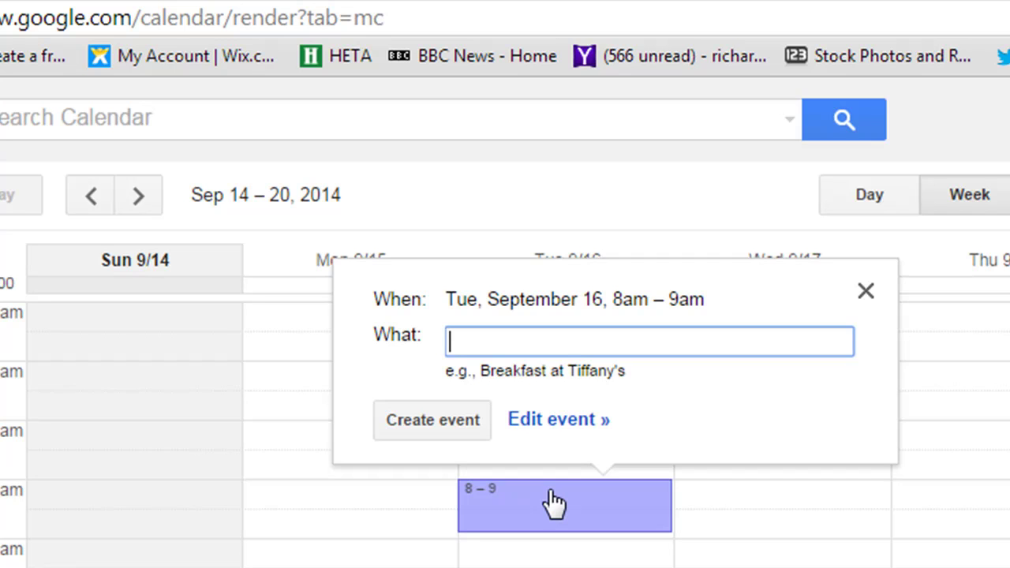
pyautogui.write('Unit 103')
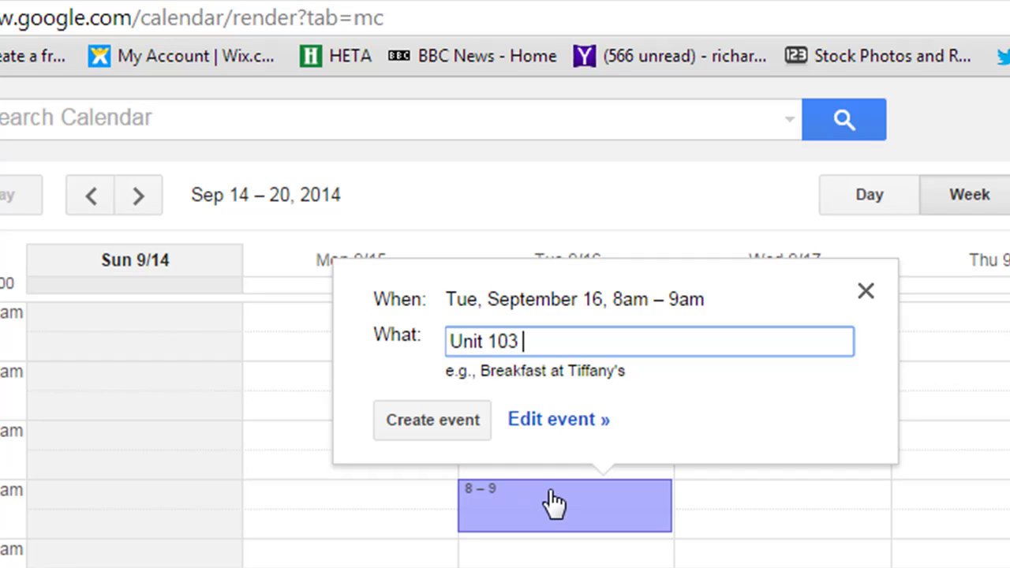
pyautogui.write(' Analytica')
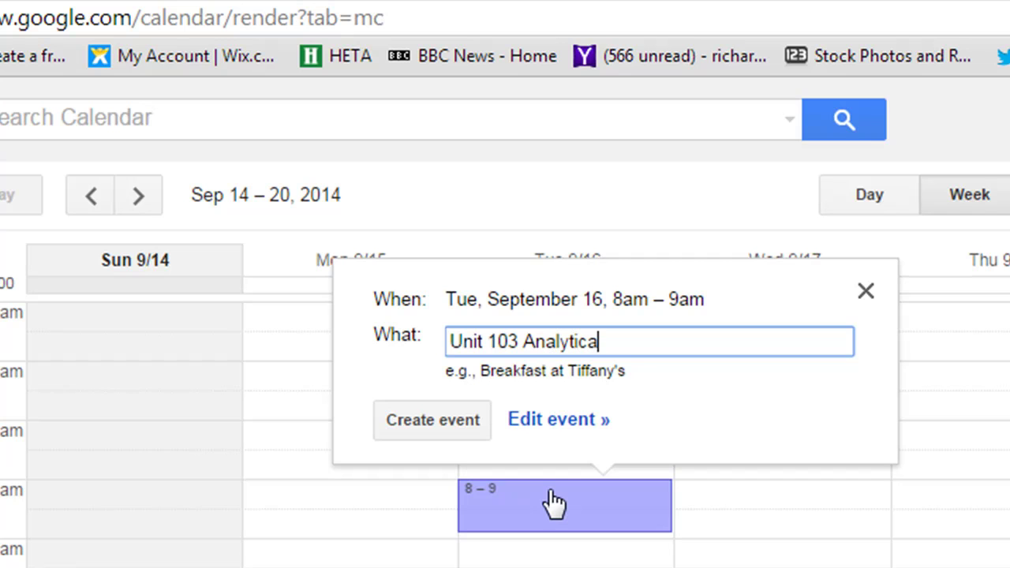
pyautogui.write('l Methods')
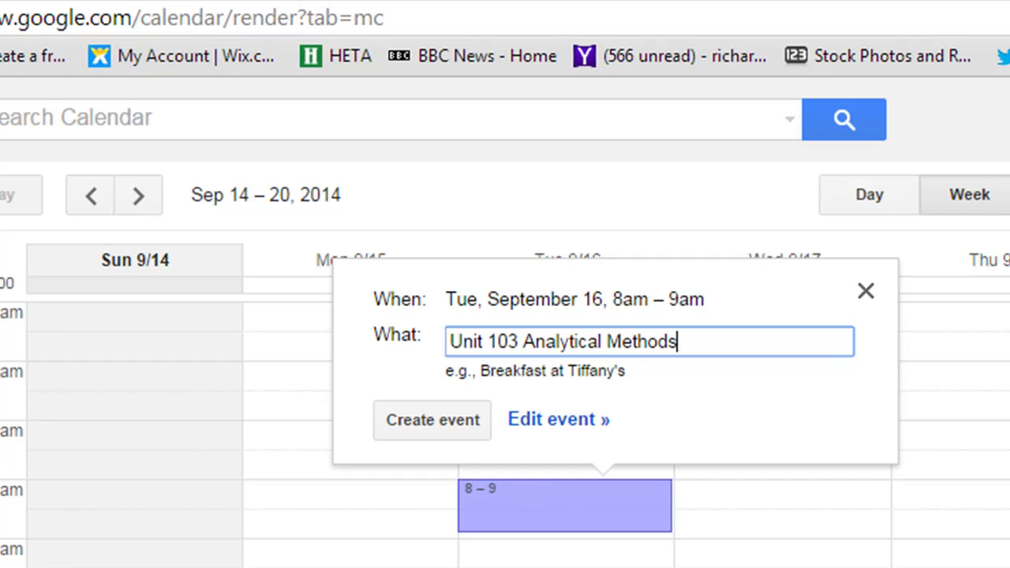
# Open the new event's full details and set its end time to 9:30am
pyautogui.click(534, 427)
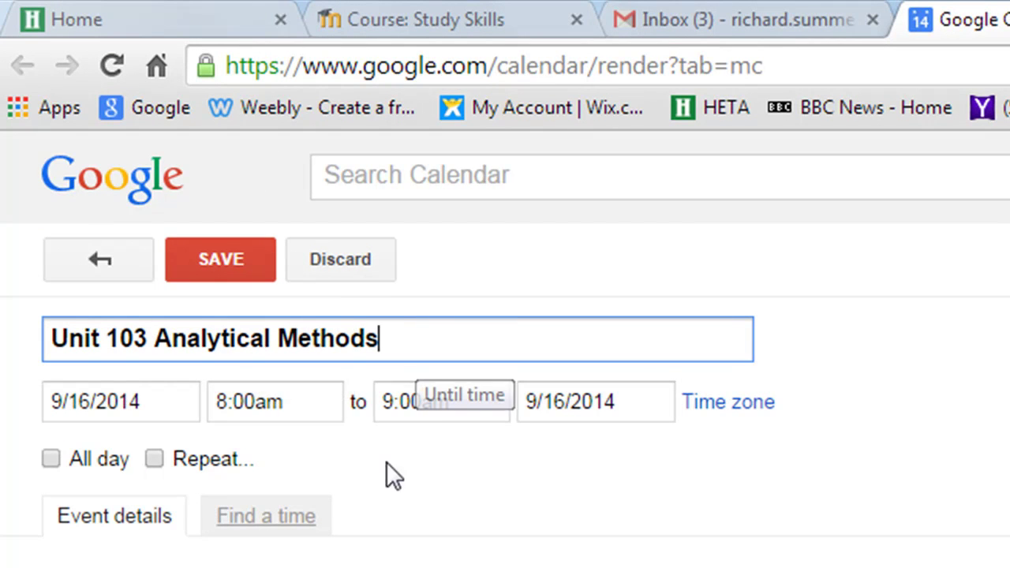
pyautogui.click(413, 404)
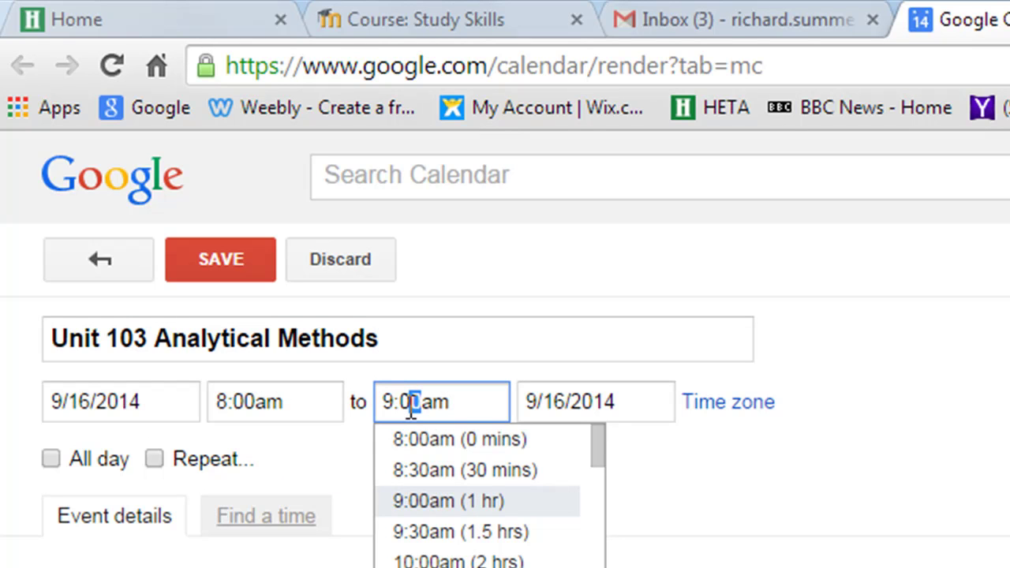
pyautogui.click(452, 539)
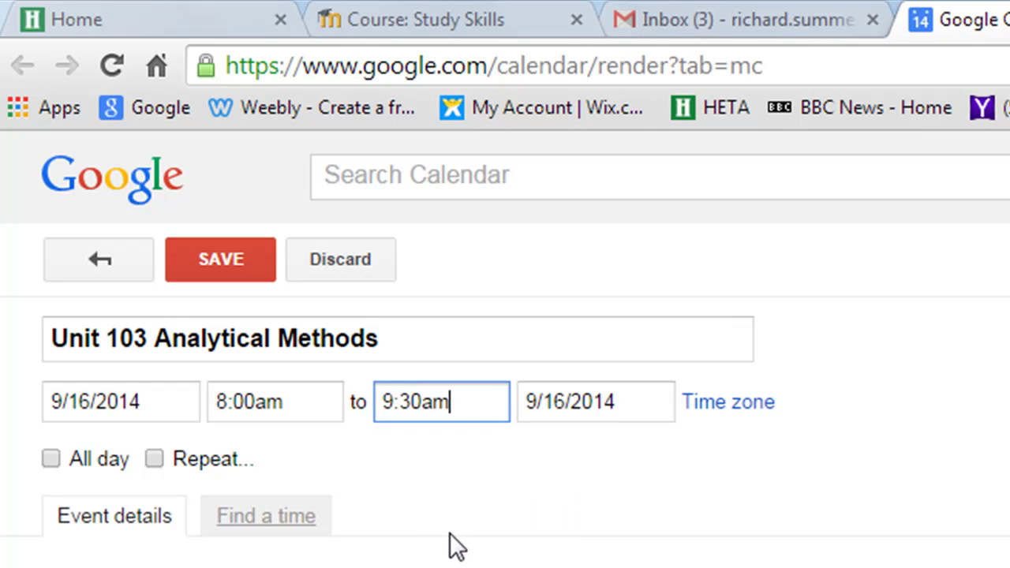
# Make the event repeat weekly on Tuesday, ending on 7/20/2015
pyautogui.click(153, 460)
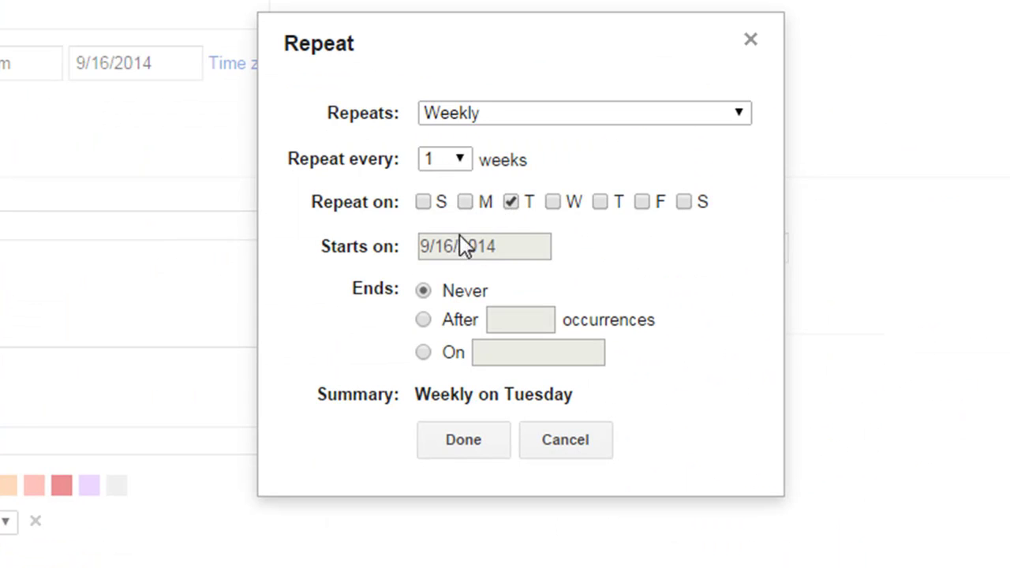
pyautogui.click(423, 353)
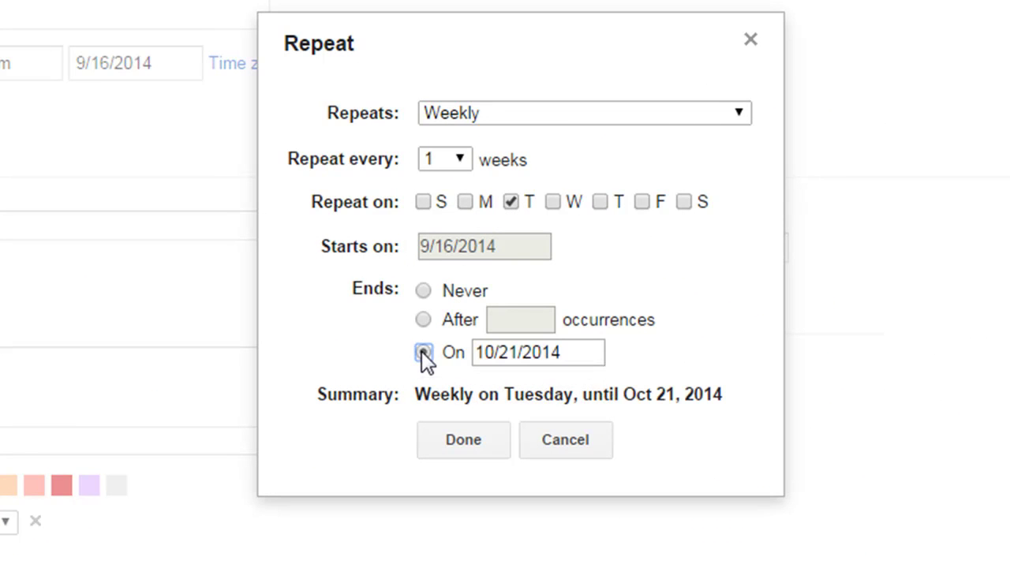
pyautogui.click(565, 353)
pyautogui.click(669, 383)
pyautogui.click(669, 383)
pyautogui.click(668, 383)
pyautogui.click(668, 382)
pyautogui.click(669, 383)
pyautogui.click(668, 383)
pyautogui.click(669, 383)
pyautogui.click(669, 383)
pyautogui.click(668, 382)
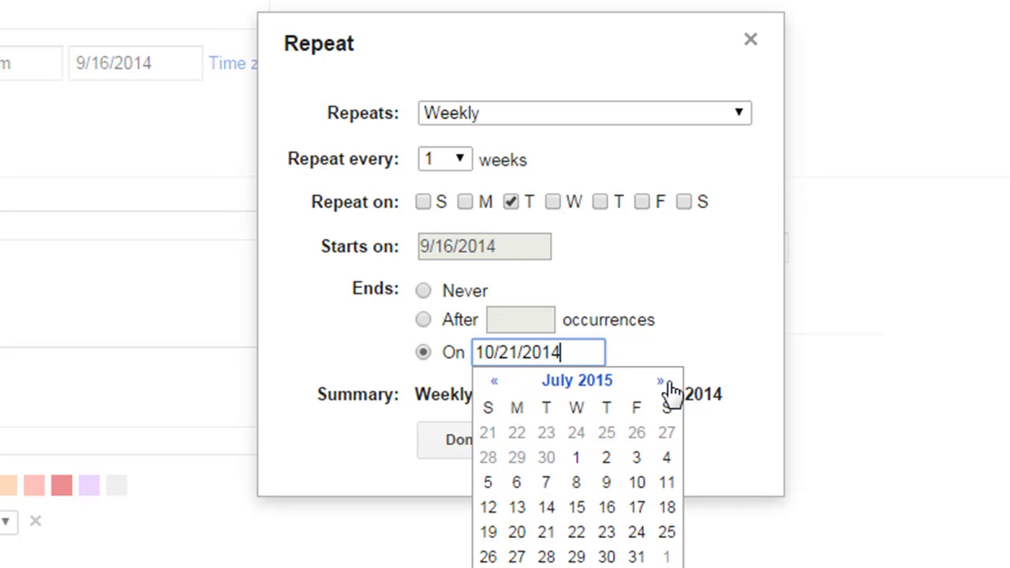
pyautogui.click(517, 533)
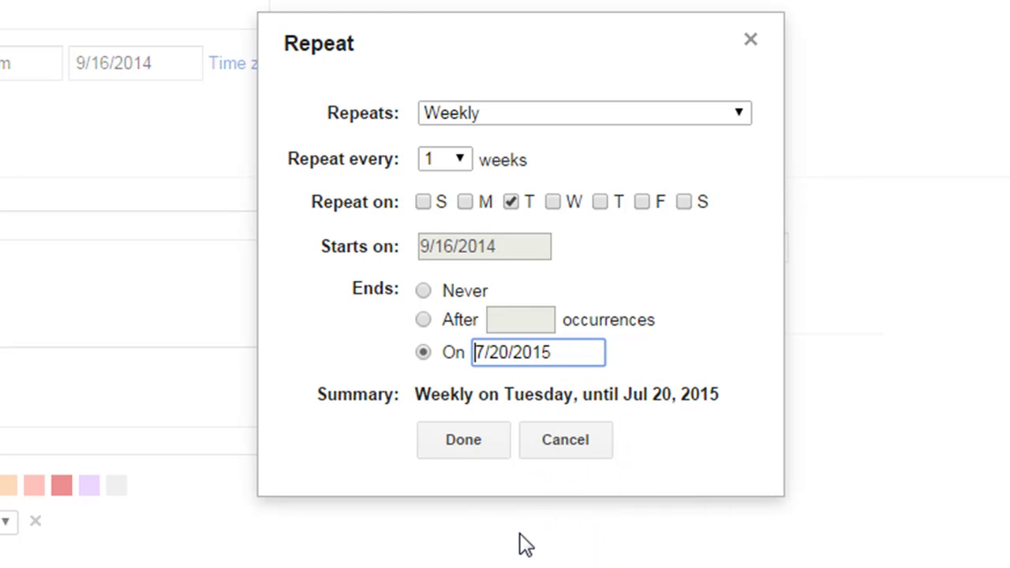
pyautogui.click(465, 442)
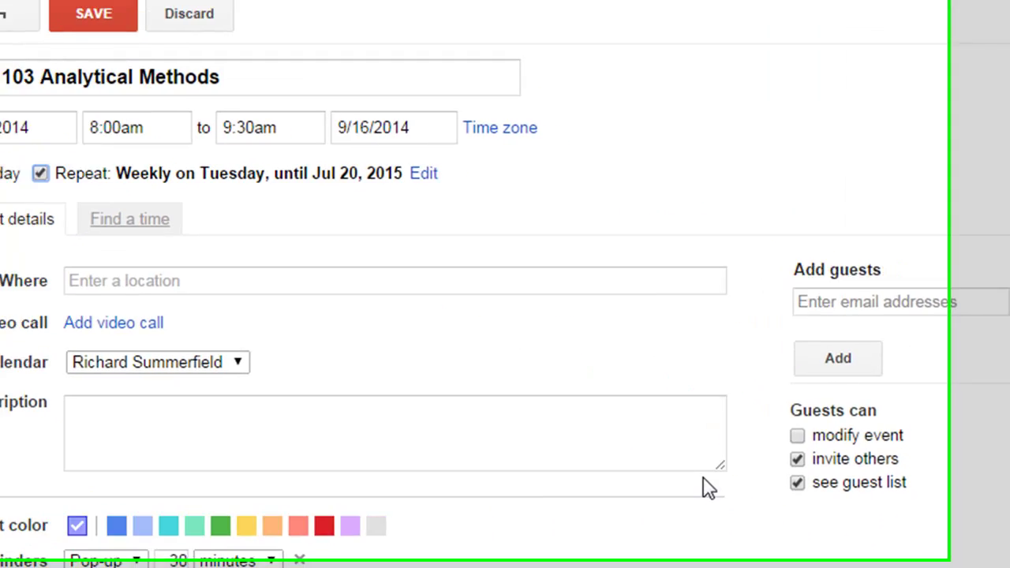
# Set the event's location to "Room 2 HETA" and save the event
pyautogui.click(237, 288)
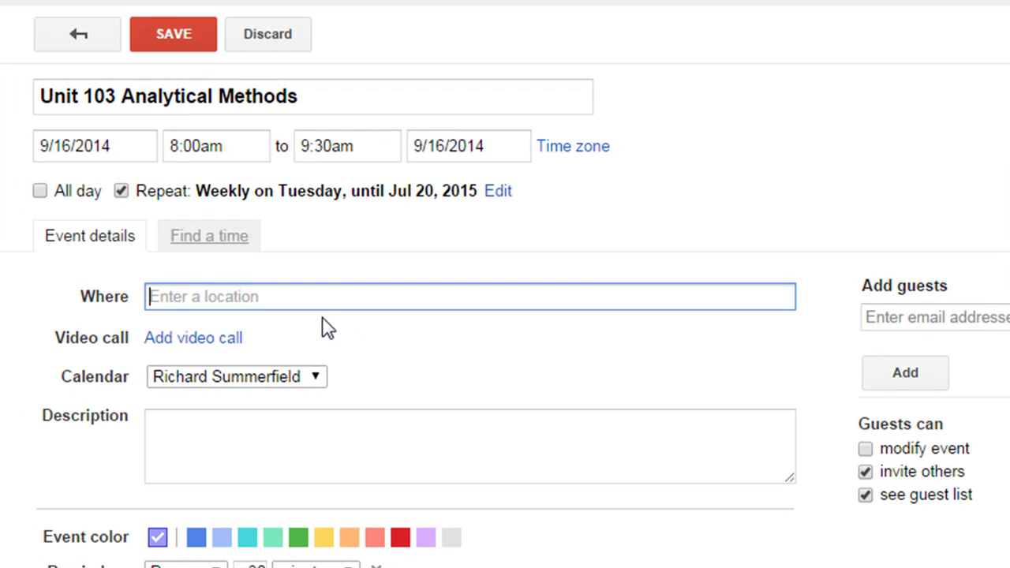
pyautogui.write('Room 2')
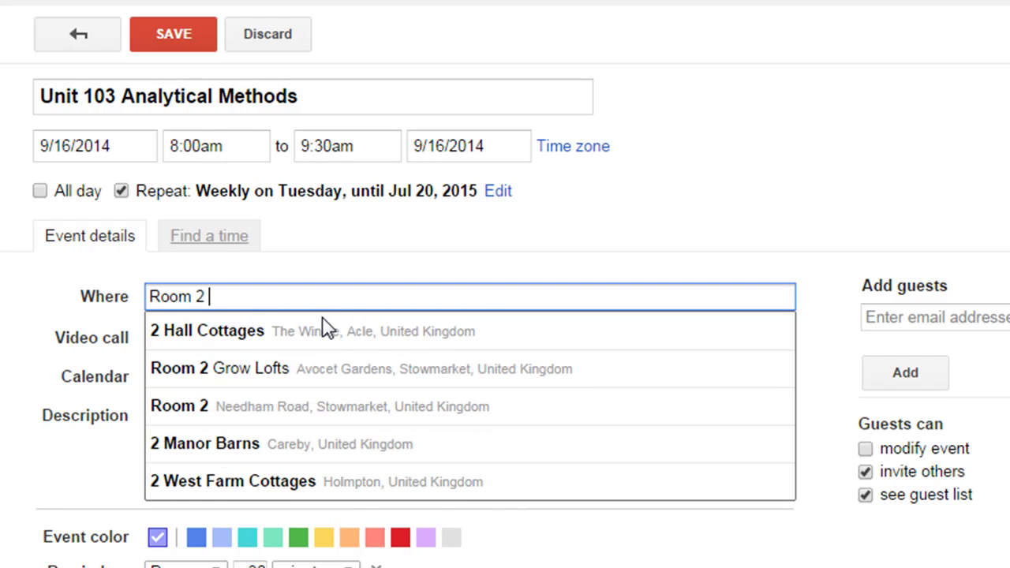
pyautogui.write(' HE')
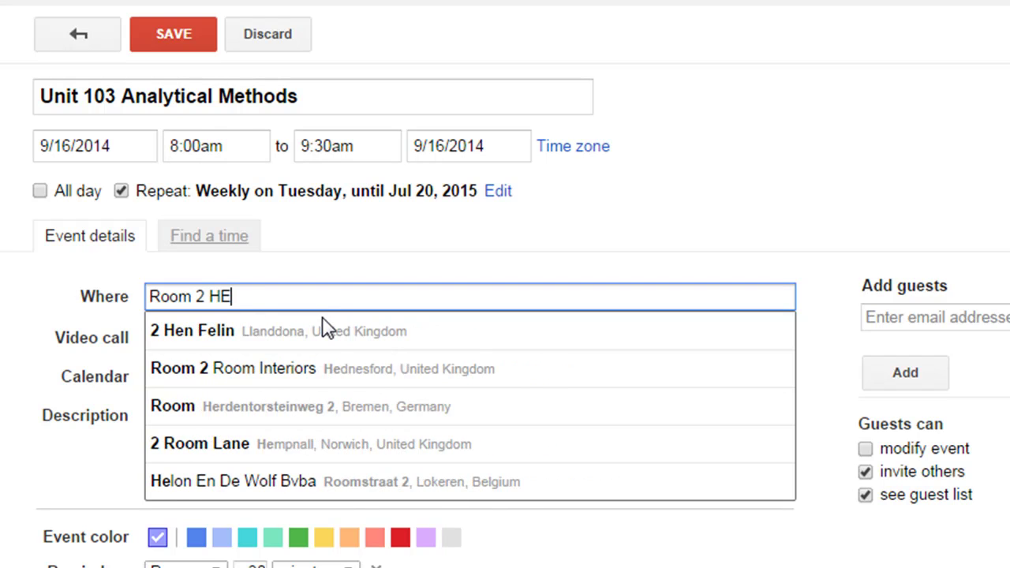
pyautogui.write('TA')
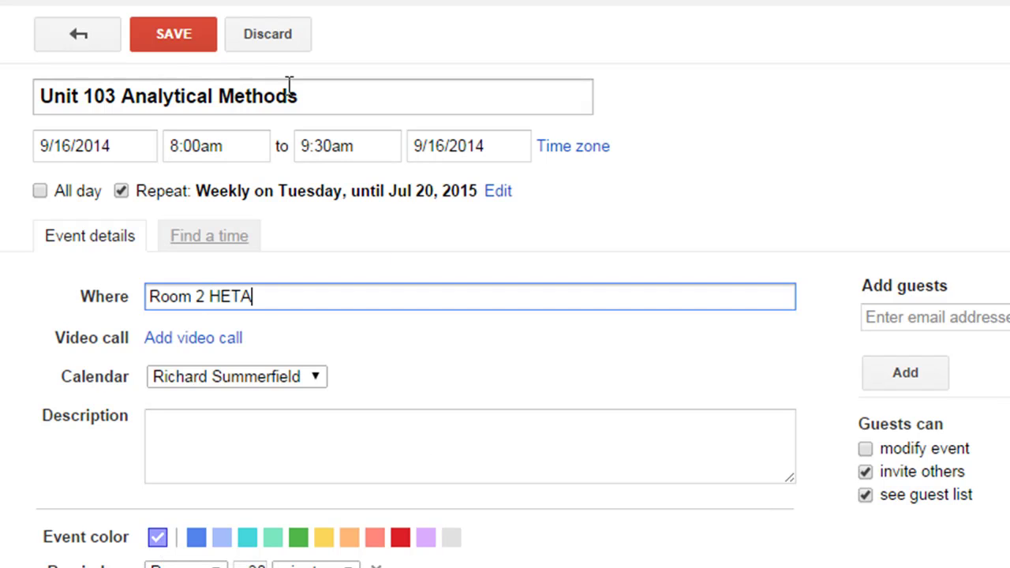
pyautogui.click(175, 35)
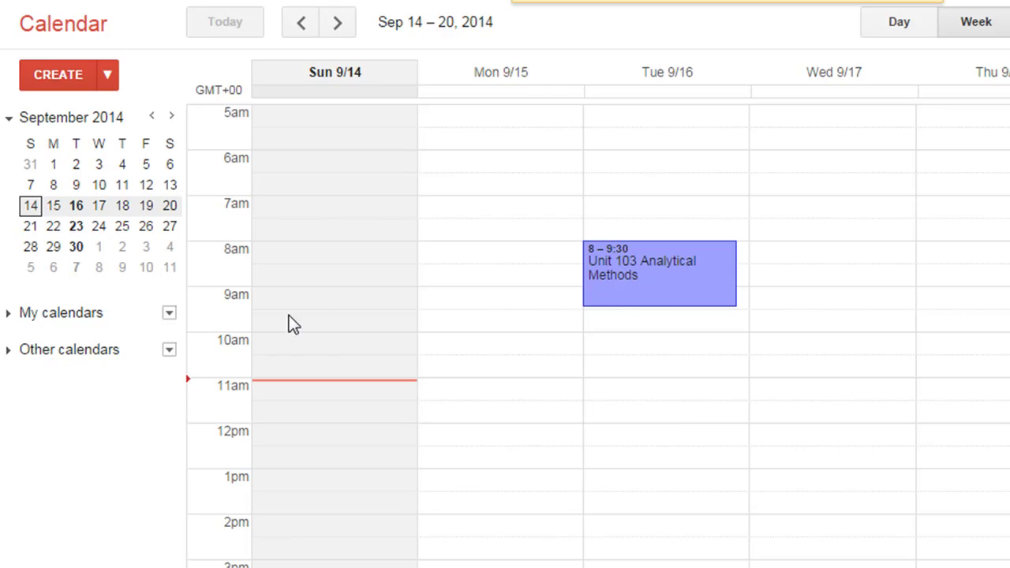
# Start another event on Tuesday, September 16 titled "Tutorial" and set its start time to 9:45am in the full details
pyautogui.click(621, 327)
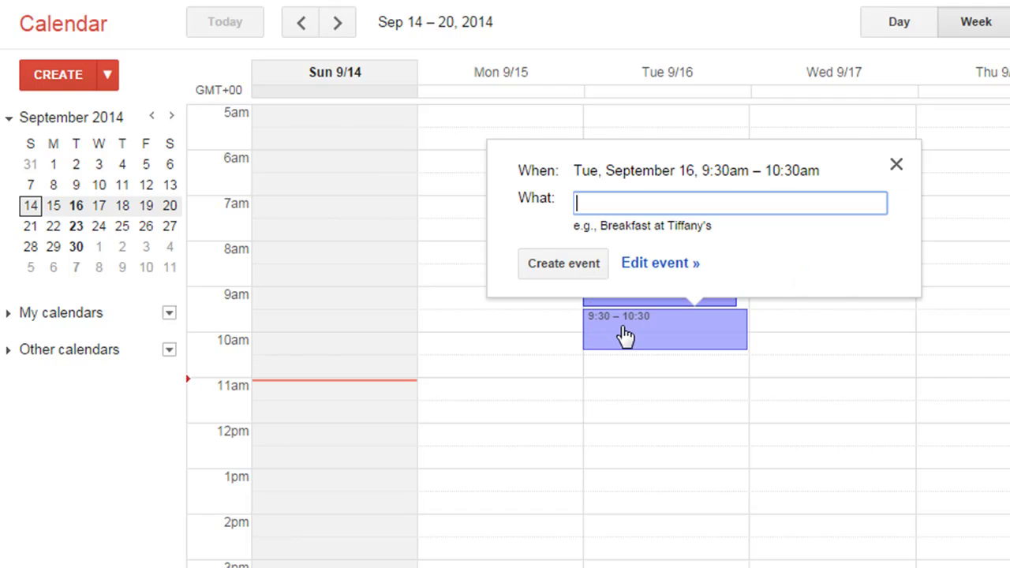
pyautogui.write('Tutorial')
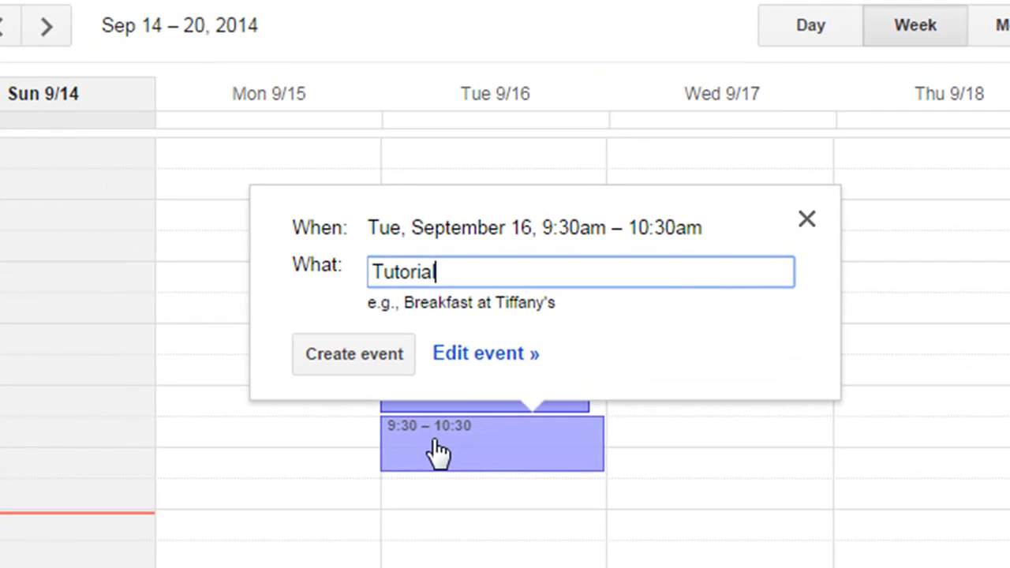
pyautogui.click(473, 354)
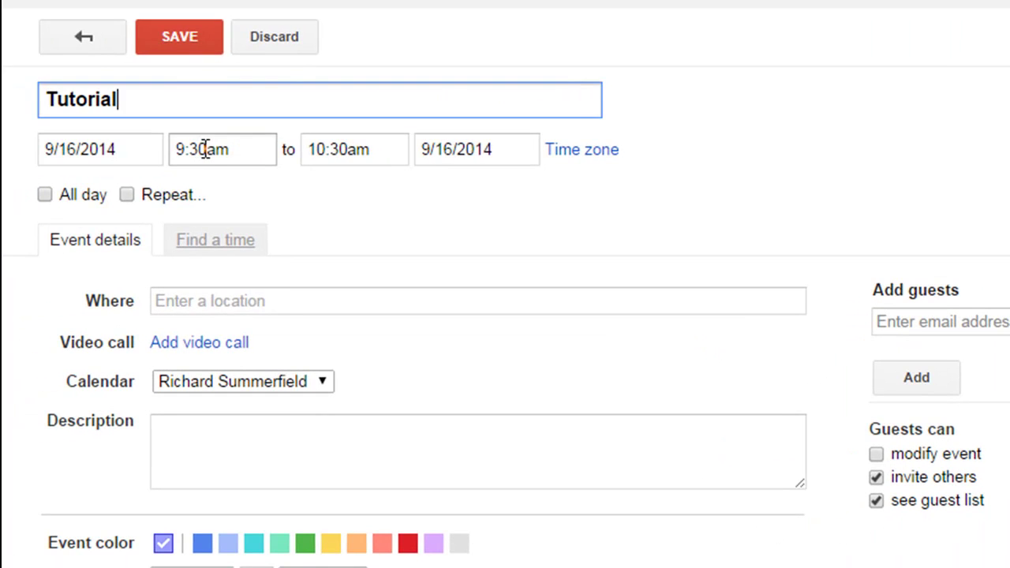
pyautogui.click(204, 150)
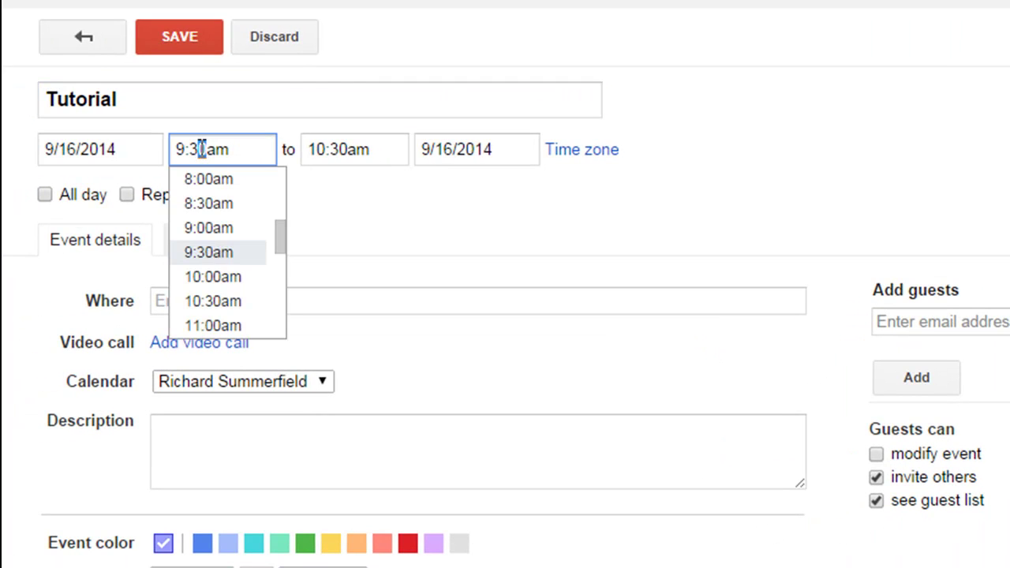
pyautogui.moveTo(206, 149); pyautogui.dragTo(188, 149)
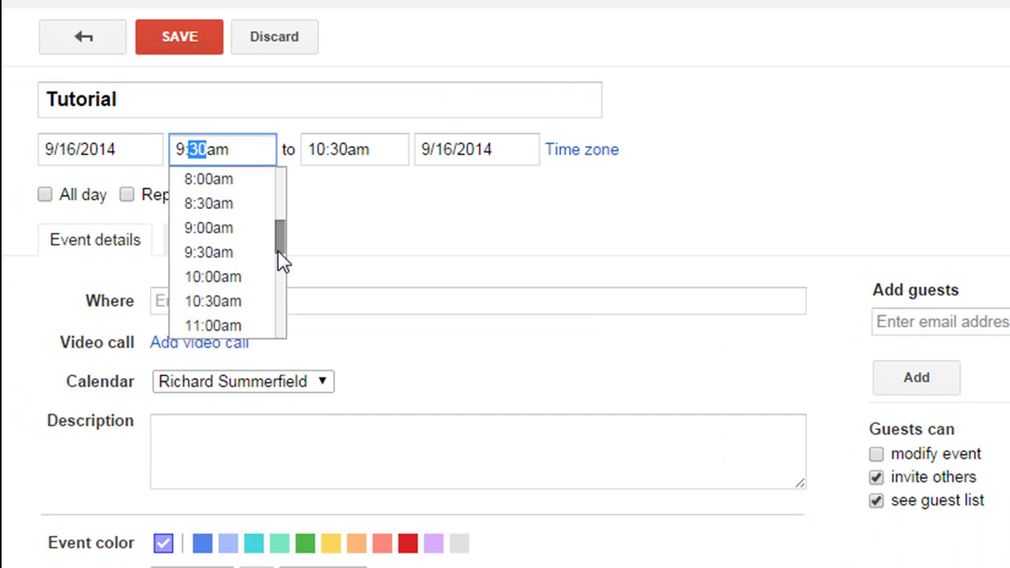
pyautogui.write('45')
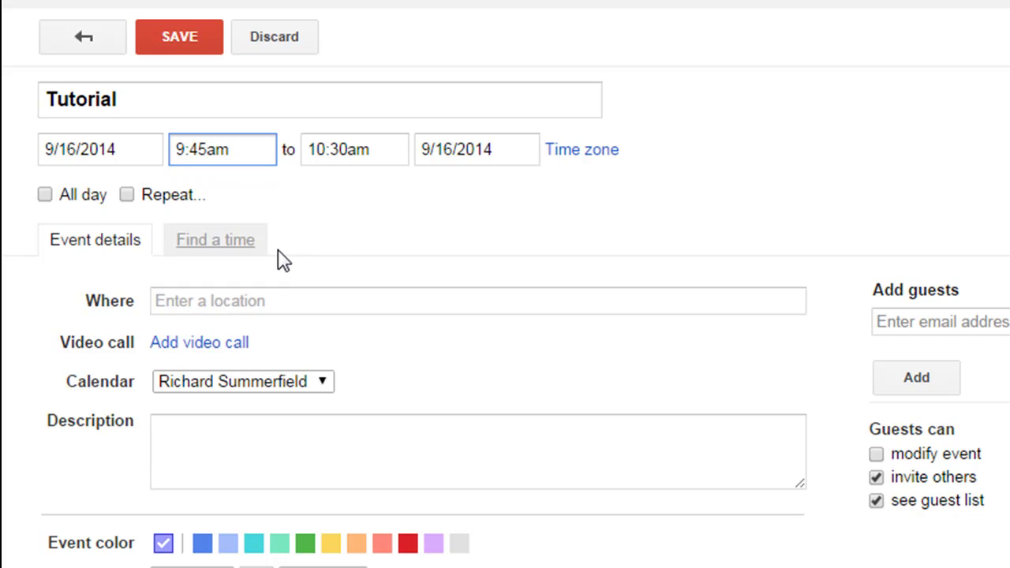
# Give the Tutorial event the location "Room 2 HETA" and the yellow event color, and save it
pyautogui.click(217, 303)
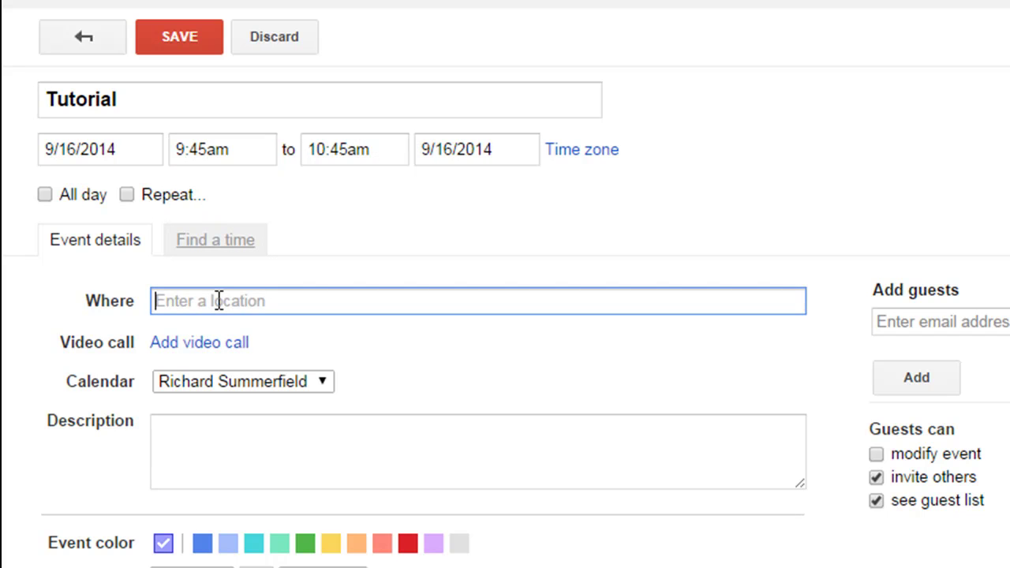
pyautogui.write('Room 2 HETA')
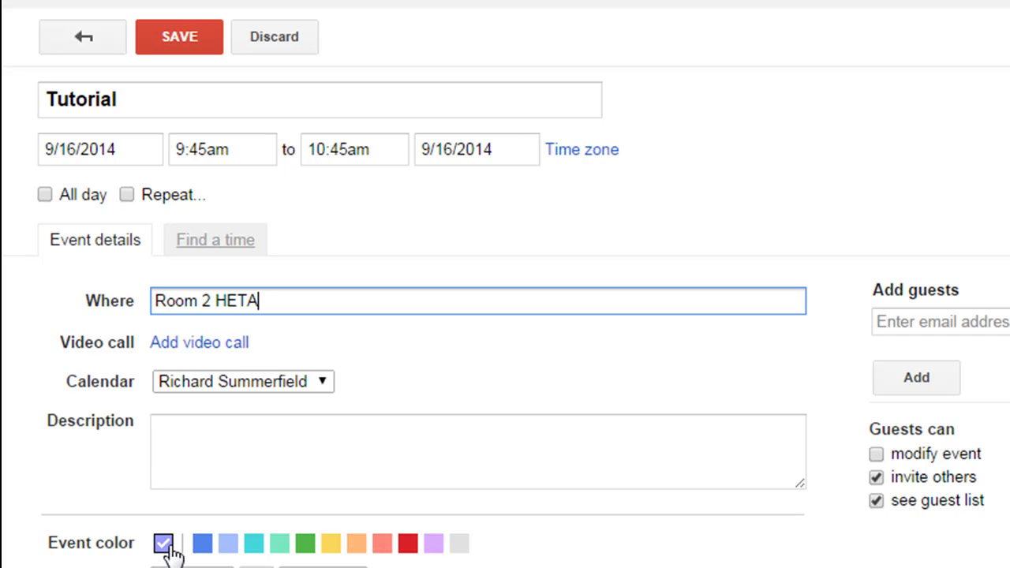
pyautogui.click(330, 546)
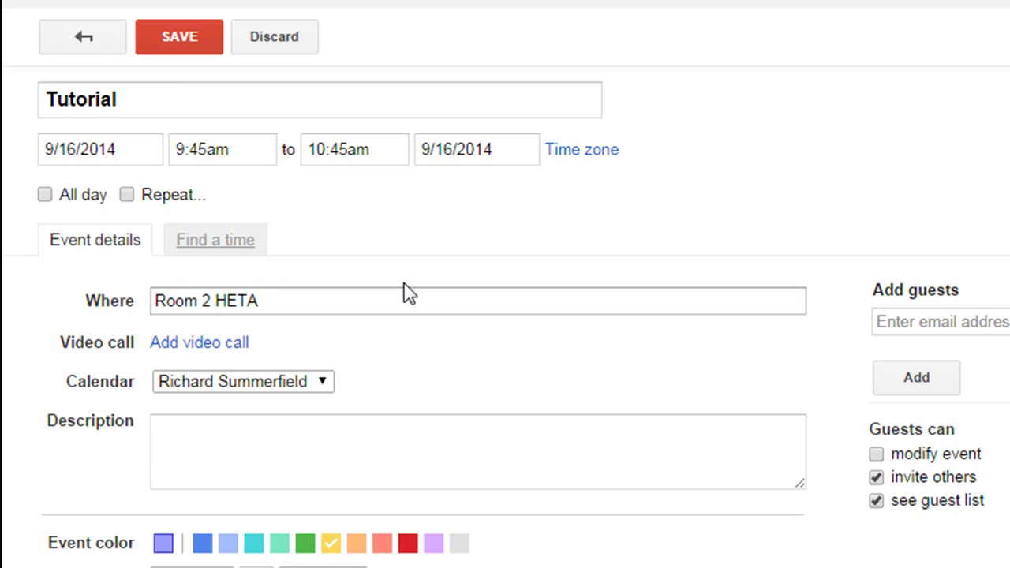
pyautogui.click(220, 36)
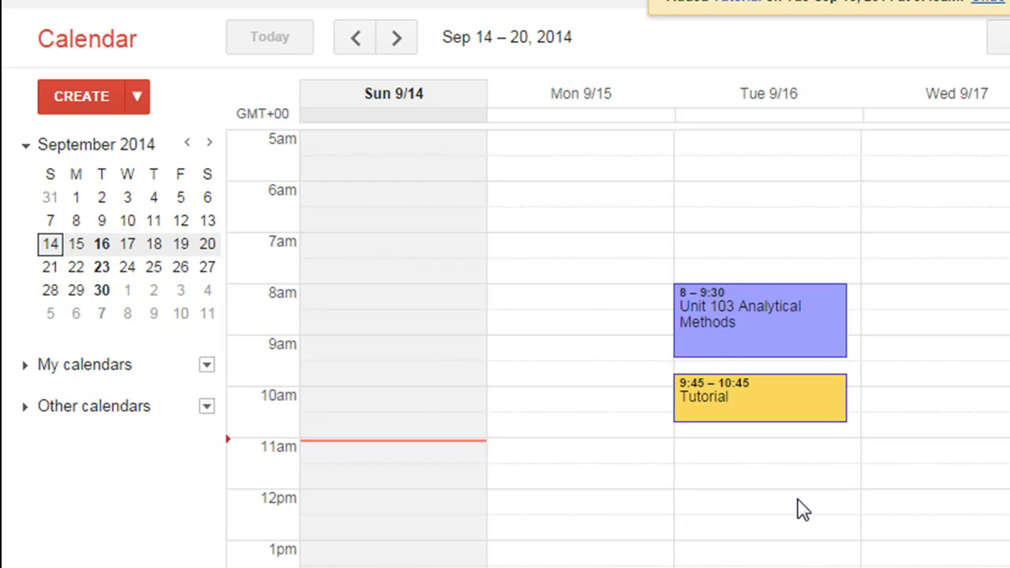
# Look over the Tuesday, September 16 timetable in the week view and in the day view
pyautogui.scroll(-3, 801, 509)
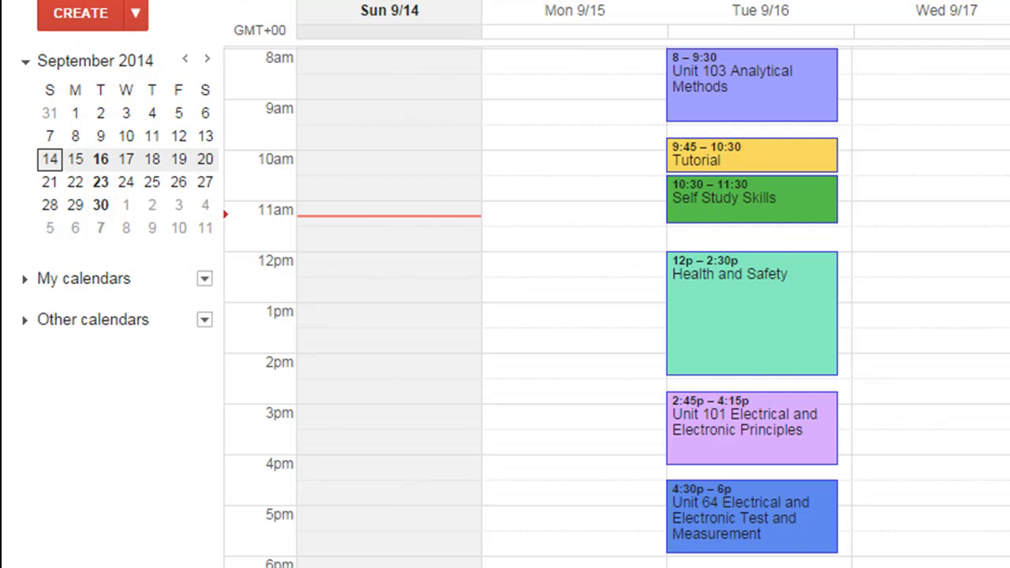
pyautogui.scroll(3, 615, 308)
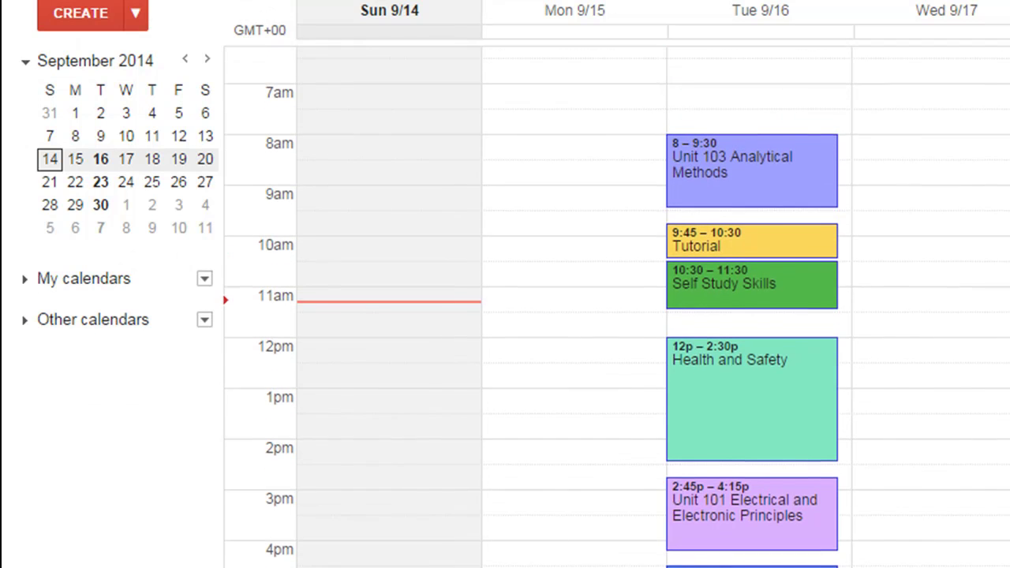
pyautogui.scroll(-4, 616, 308)
pyautogui.scroll(3, 615, 308)
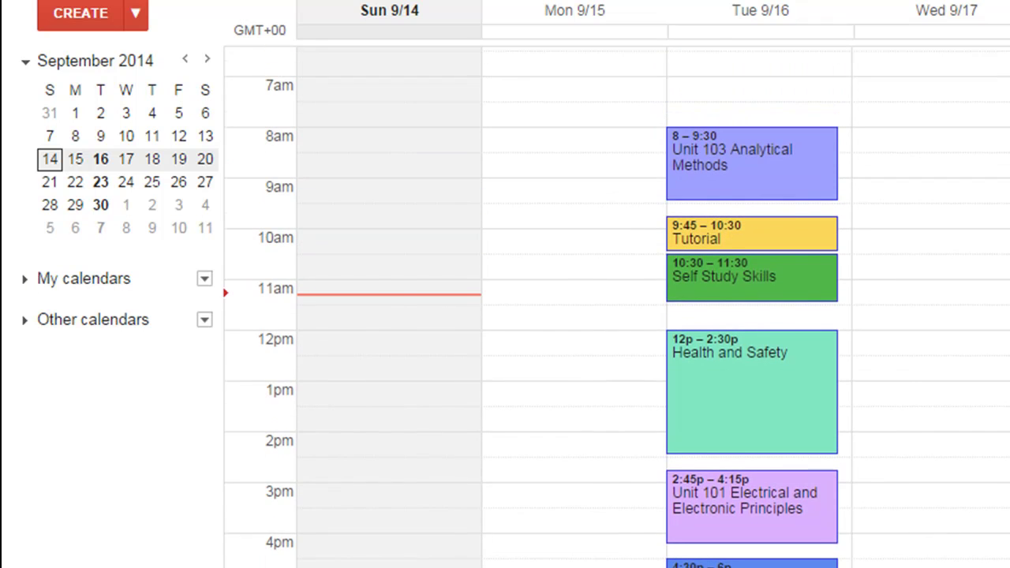
pyautogui.scroll(-1, 616, 308)
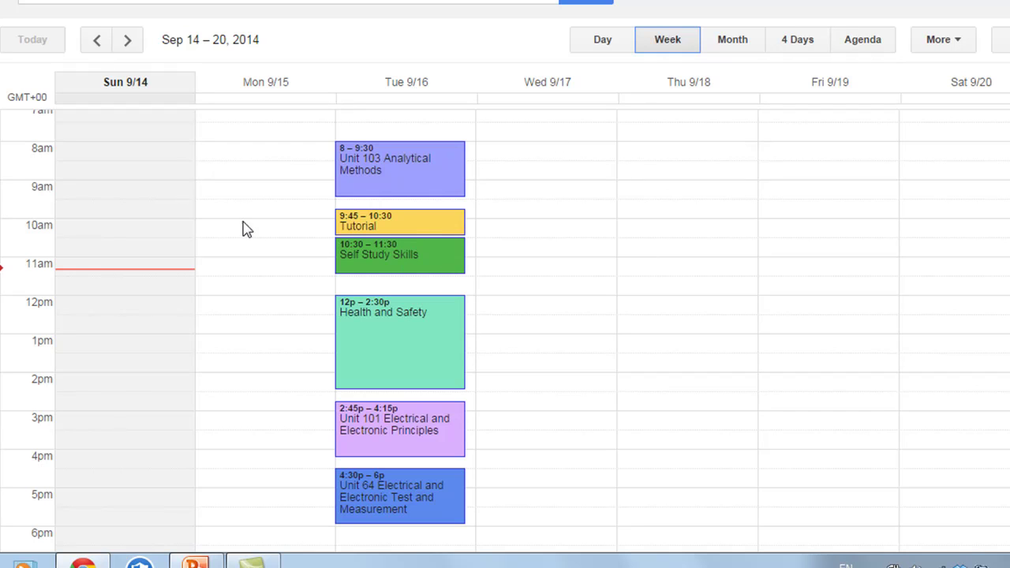
pyautogui.click(607, 43)
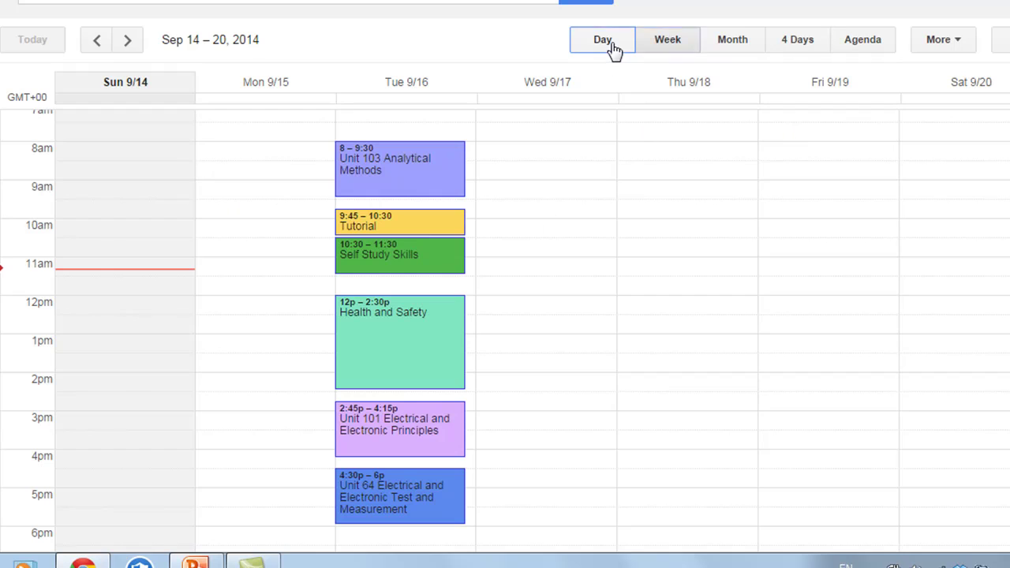
pyautogui.scroll(-3, 571, 237)
pyautogui.scroll(5, 571, 241)
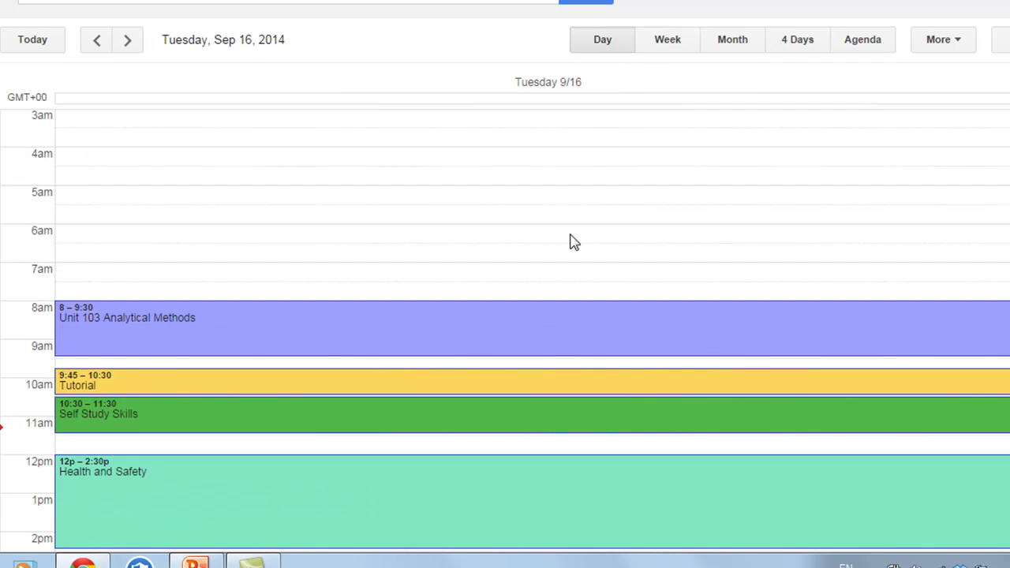
# Review the timetable in the month, week and day views and check the additional calendar options
pyautogui.click(739, 45)
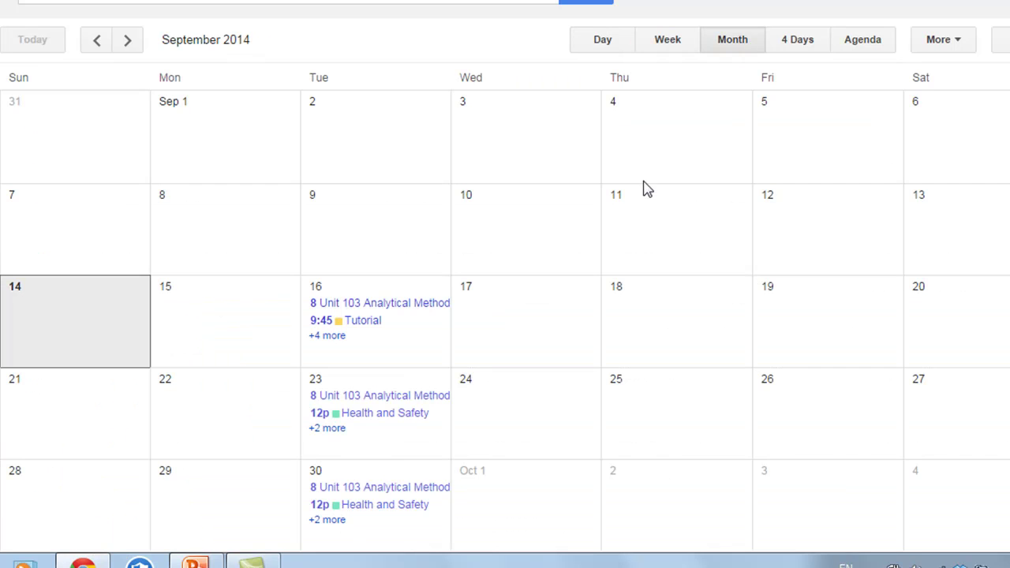
pyautogui.scroll(-1, 652, 237)
pyautogui.scroll(1, 652, 237)
pyautogui.click(654, 46)
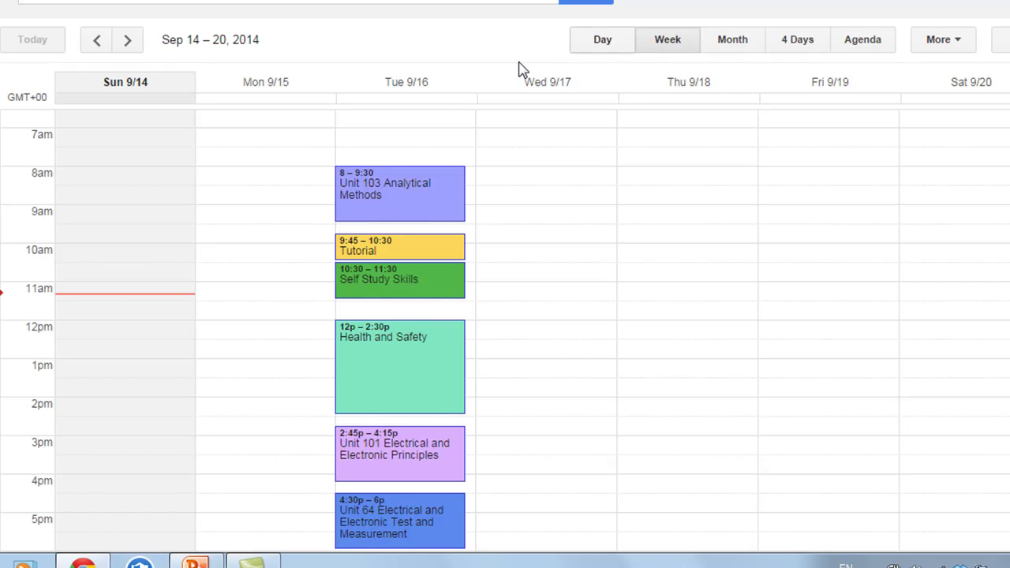
pyautogui.click(416, 86)
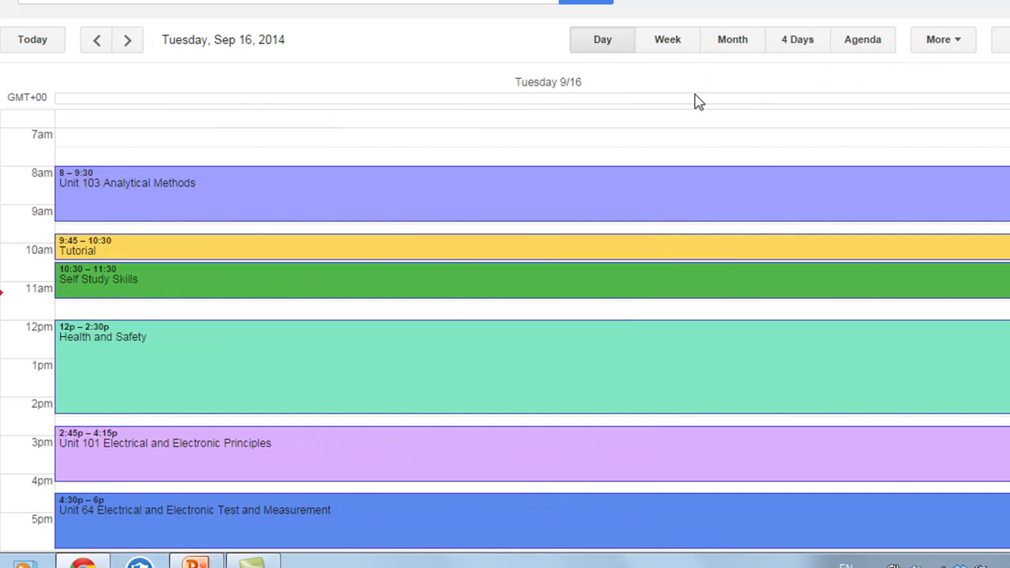
pyautogui.click(948, 50)
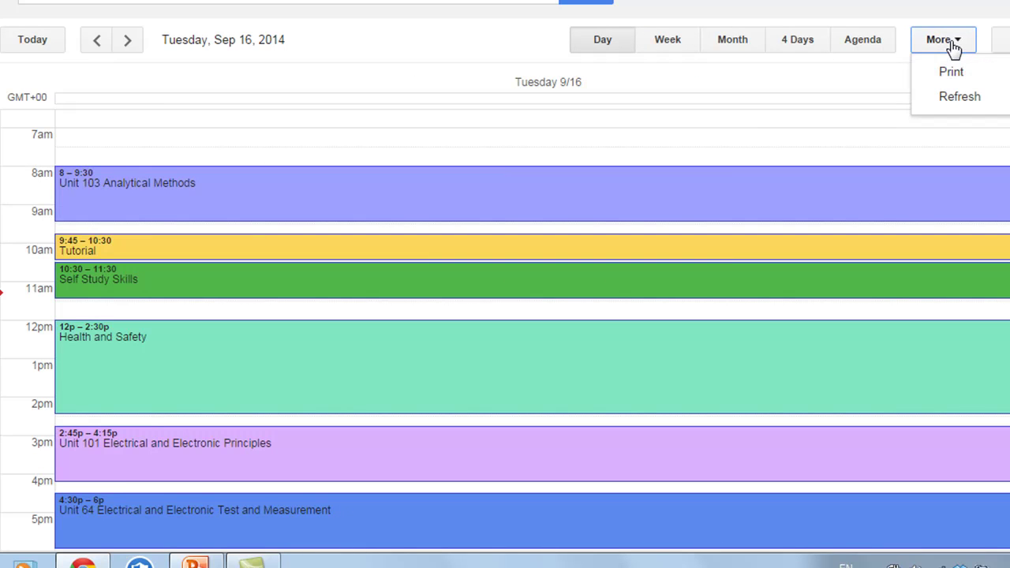
pyautogui.click(953, 46)
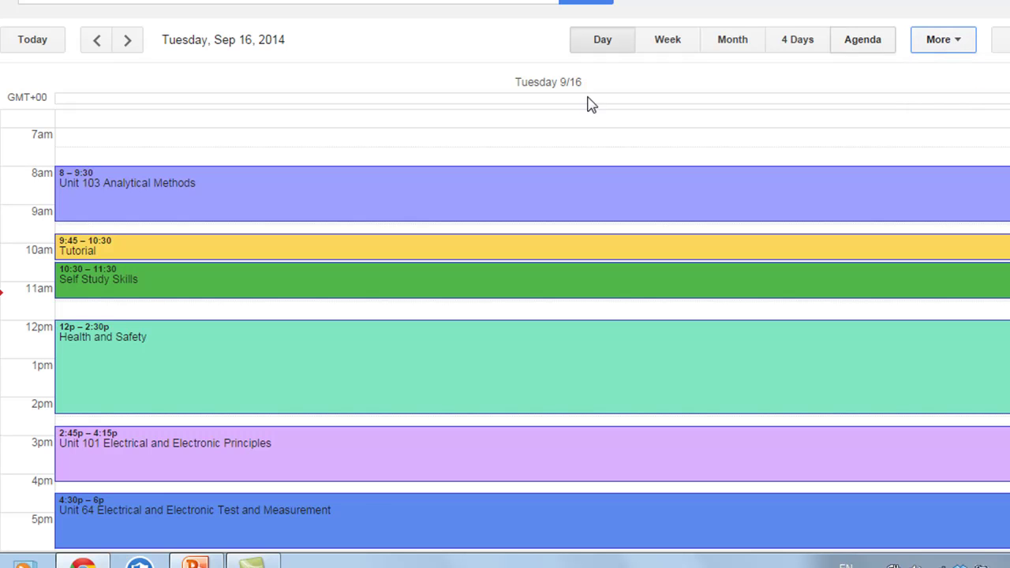
pyautogui.click(679, 44)
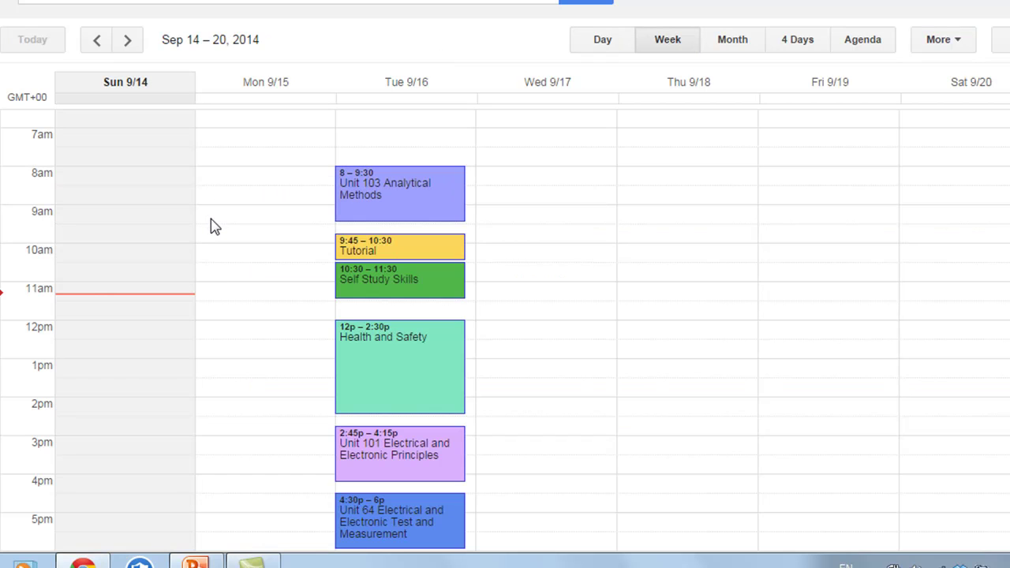
# Look through the hours of the September 14–20 week for free time around the Tuesday classes
pyautogui.scroll(-5, 212, 226)
pyautogui.scroll(5, 211, 225)
pyautogui.scroll(-3, 254, 323)
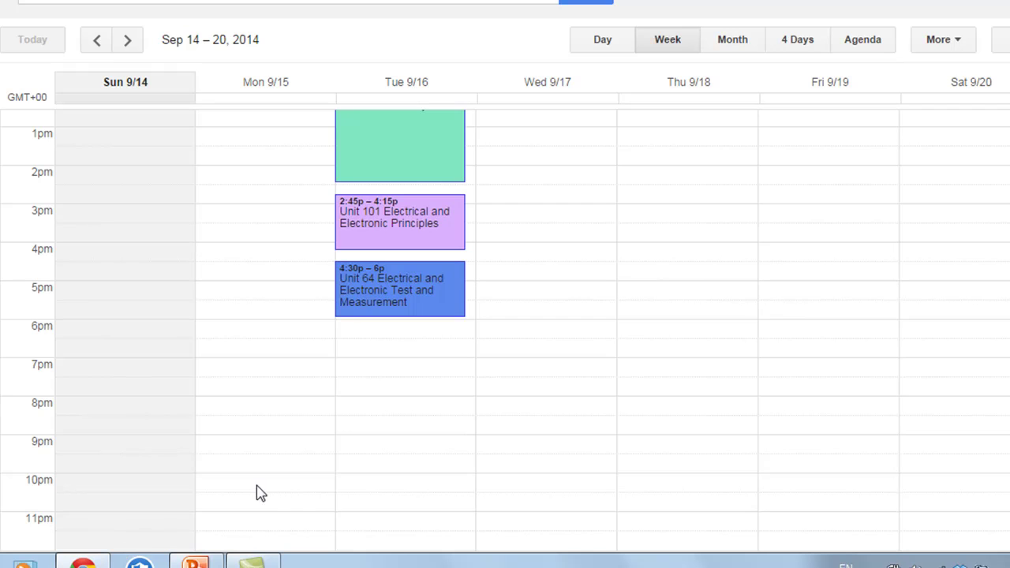
pyautogui.scroll(5, 268, 485)
pyautogui.scroll(-3, 268, 485)
pyautogui.scroll(3, 268, 485)
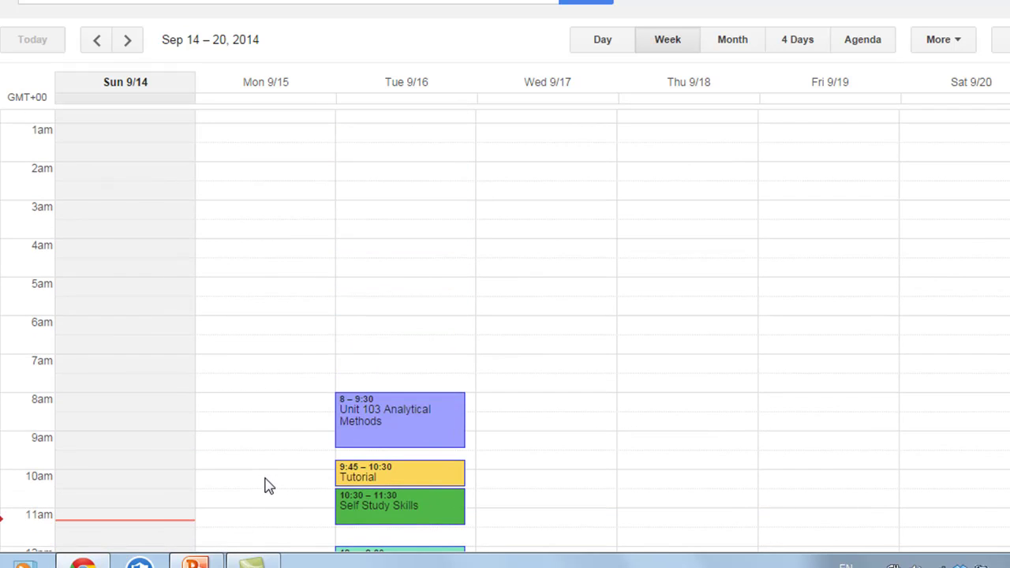
pyautogui.scroll(-1, 269, 485)
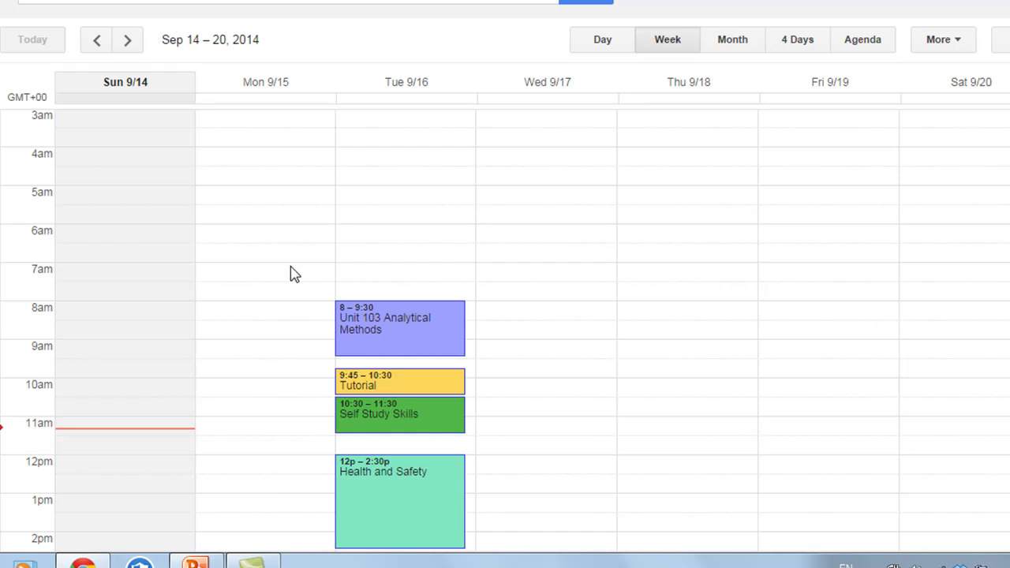
pyautogui.scroll(-4, 288, 388)
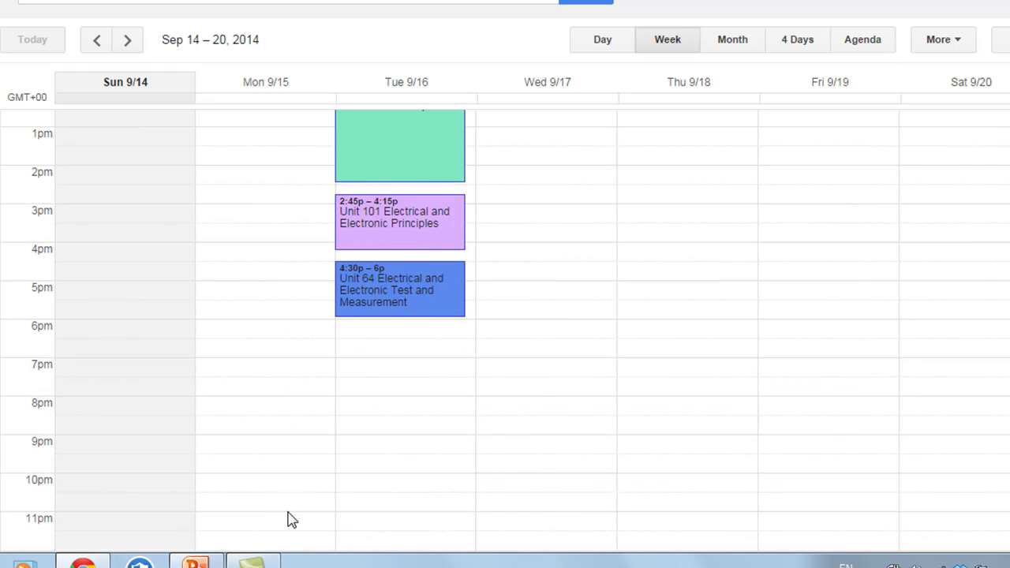
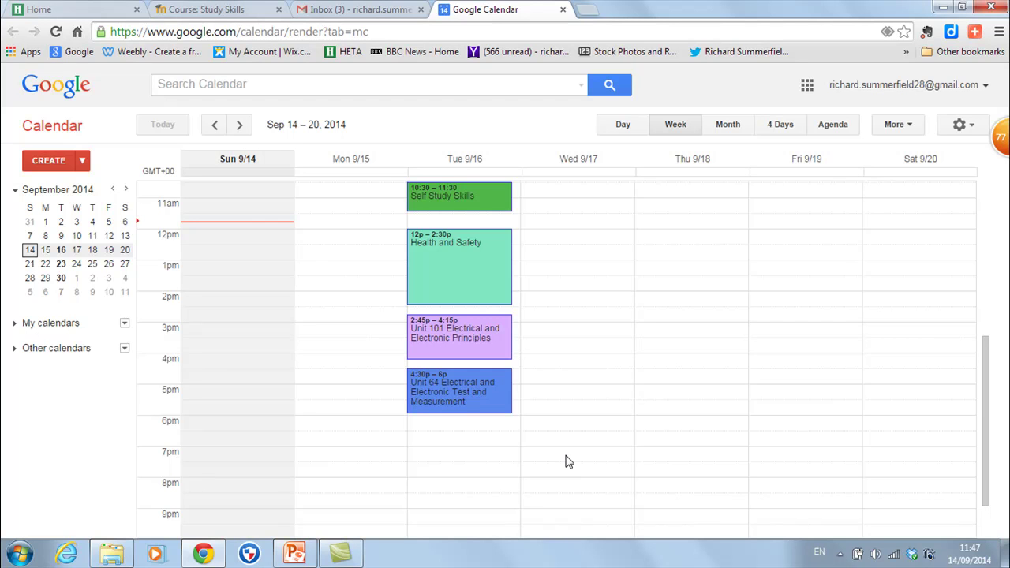
# Start a 7pm–8pm event titled "Private Study" on Wednesday, September 17 and open its full details
pyautogui.click(569, 462)
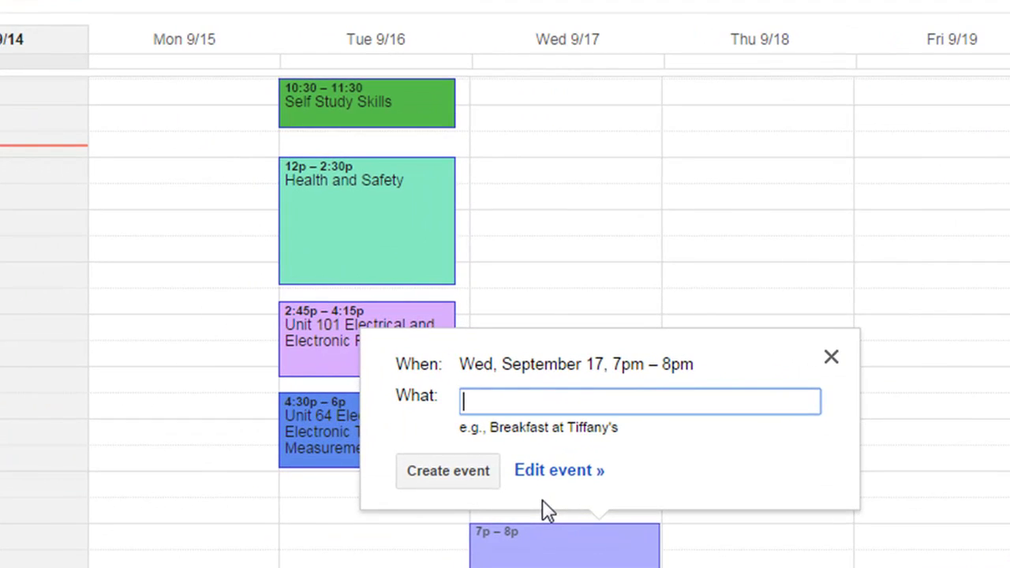
pyautogui.write('Private ')
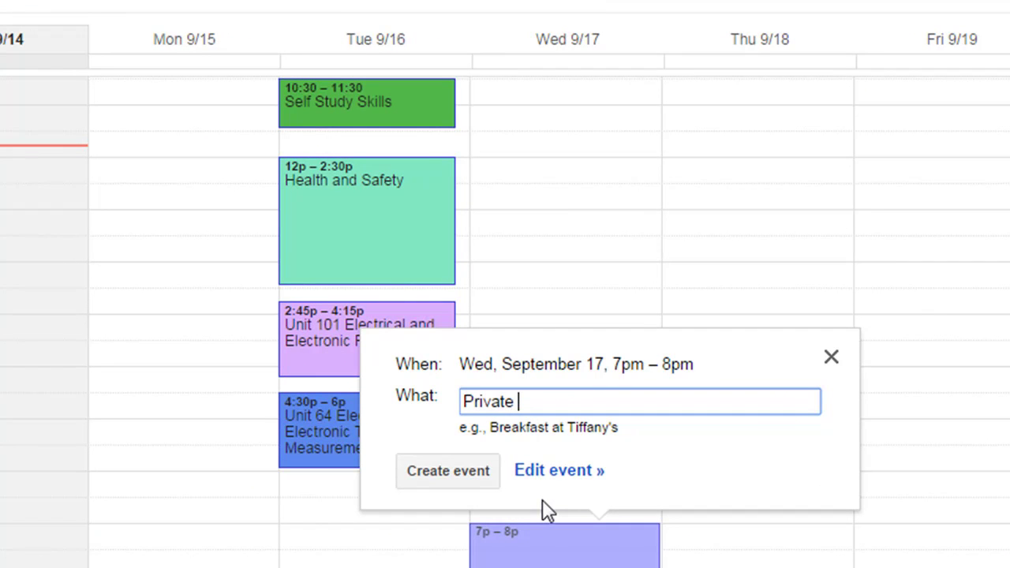
pyautogui.write('Study')
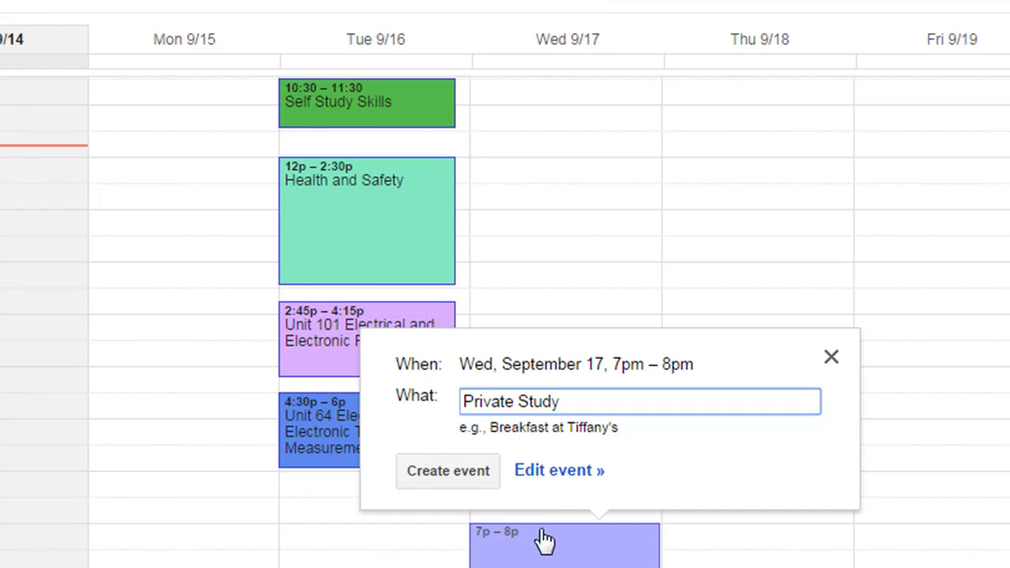
pyautogui.click(538, 472)
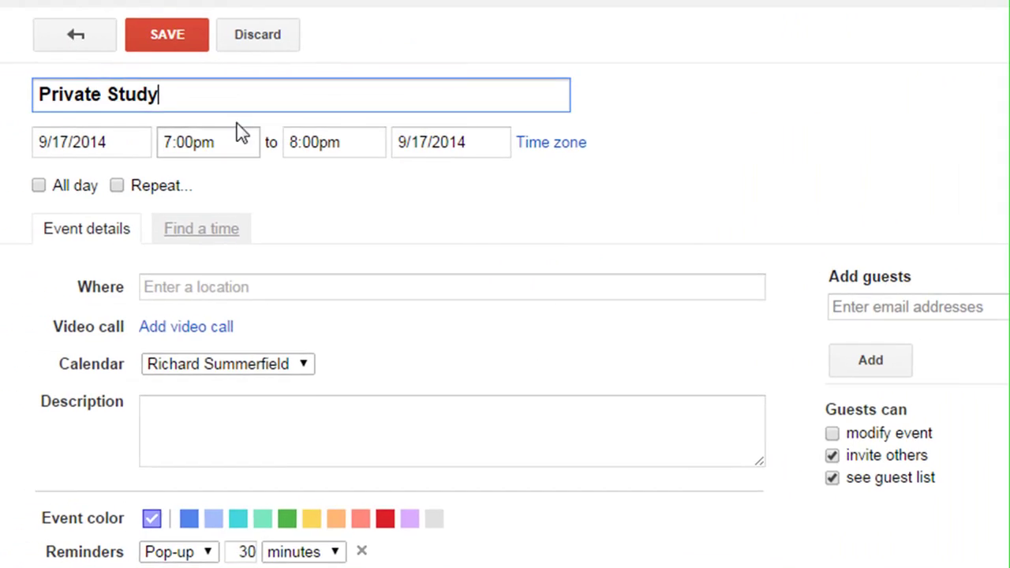
# Make the Private Study event repeat weekly on Wednesday, Thursday and Friday
pyautogui.click(122, 187)
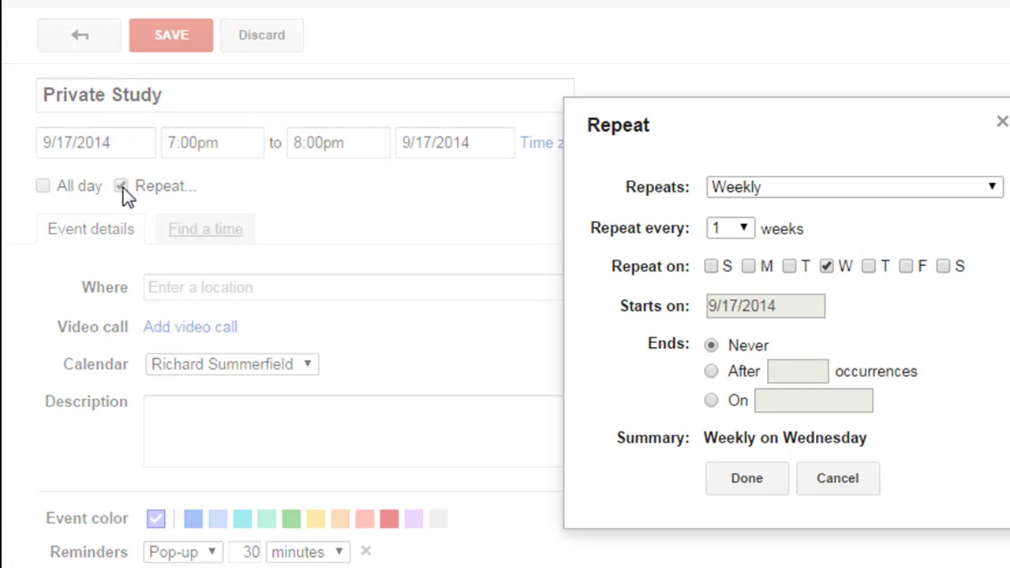
pyautogui.click(870, 266)
pyautogui.click(906, 267)
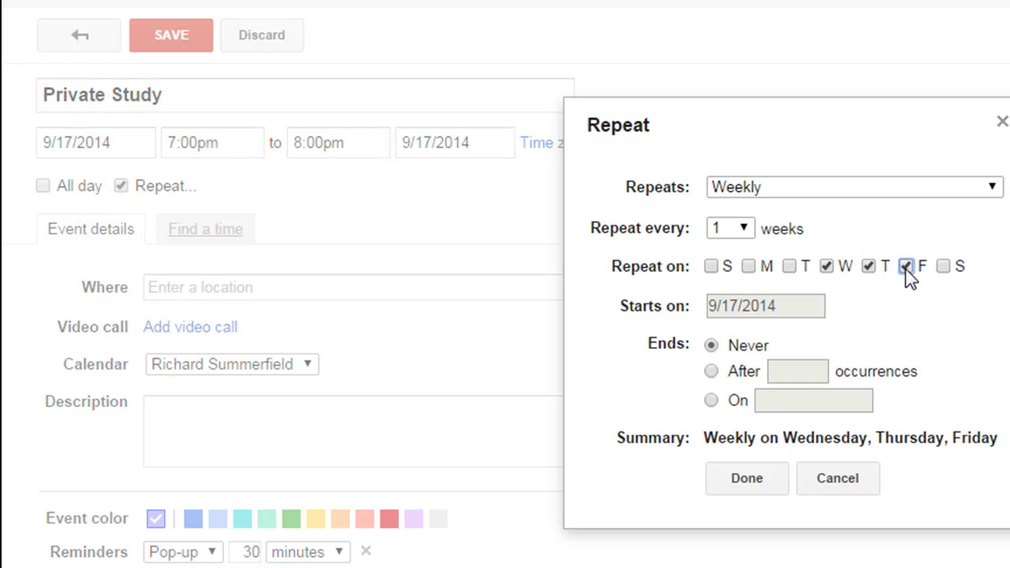
# Set the recurrence to end on 7/20/2015, accept it and save the event
pyautogui.click(712, 401)
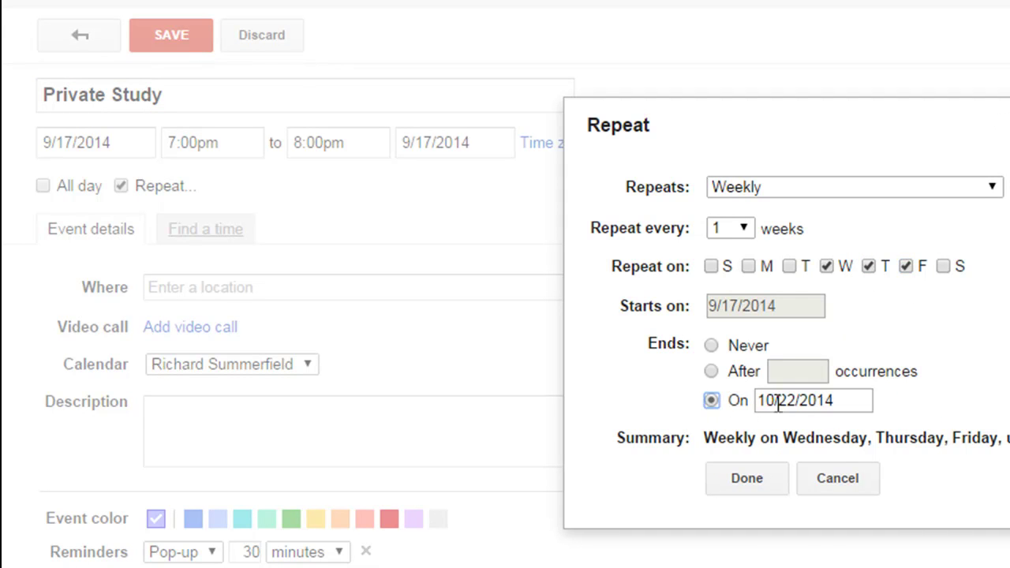
pyautogui.click(840, 403)
pyautogui.click(922, 429)
pyautogui.click(928, 428)
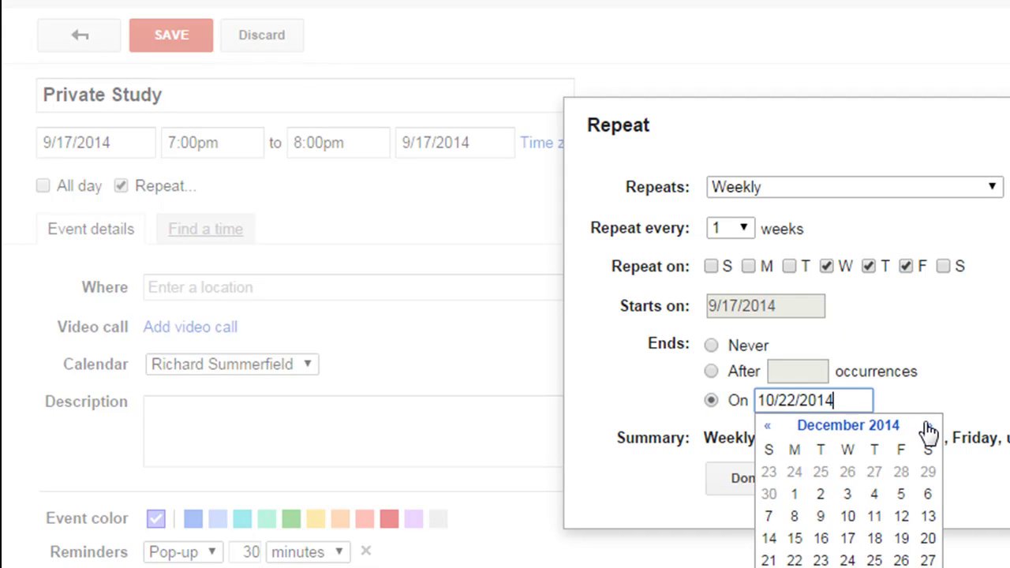
pyautogui.click(927, 429)
pyautogui.click(928, 429)
pyautogui.click(927, 428)
pyautogui.click(927, 429)
pyautogui.click(927, 429)
pyautogui.click(928, 428)
pyautogui.click(927, 429)
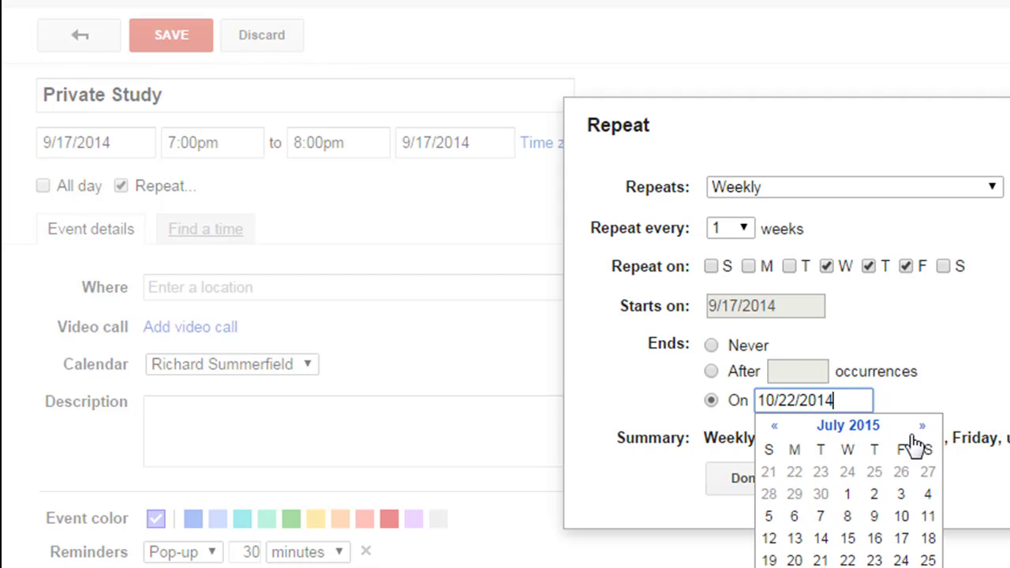
pyautogui.click(795, 560)
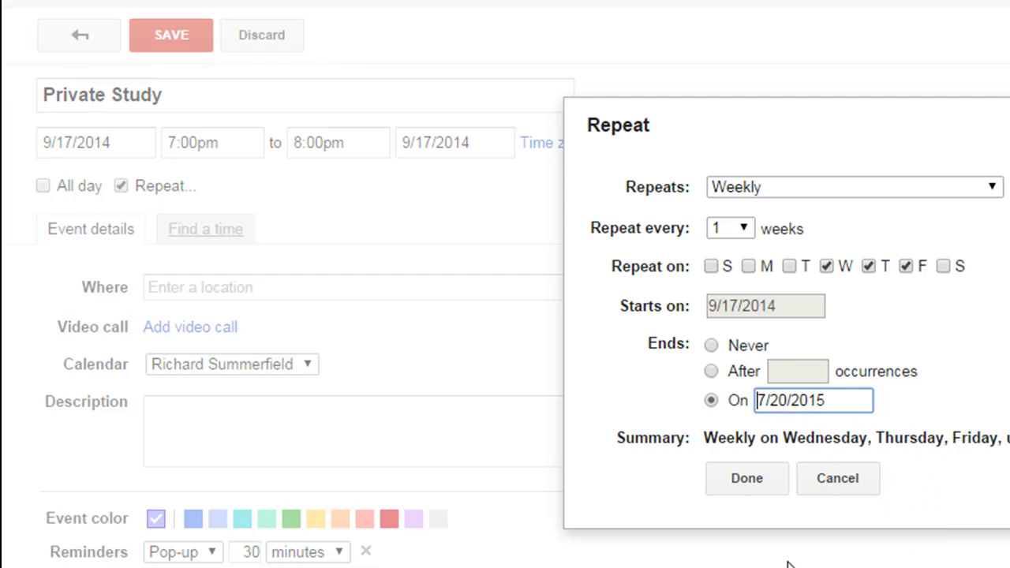
pyautogui.click(748, 482)
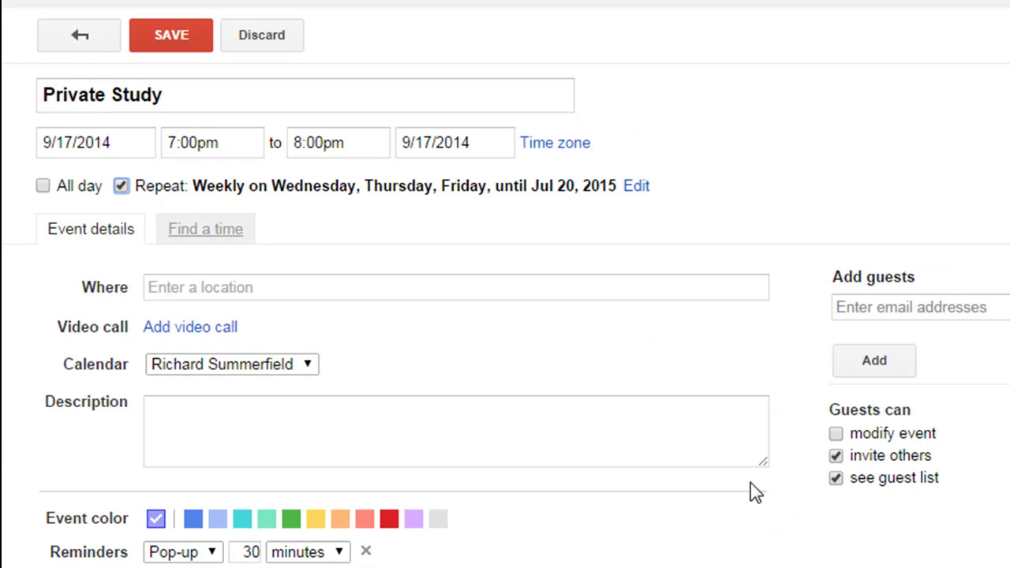
pyautogui.click(162, 35)
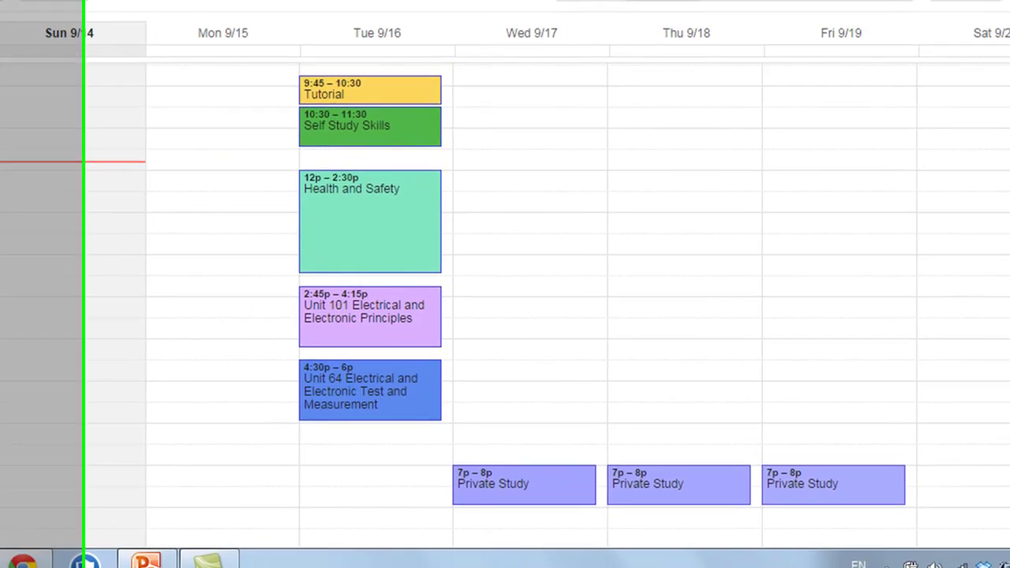
# Start a "Private Study" event on Saturday, September 20 from 10:00am to 12:00pm, using the full event details
pyautogui.scroll(2, 993, 369)
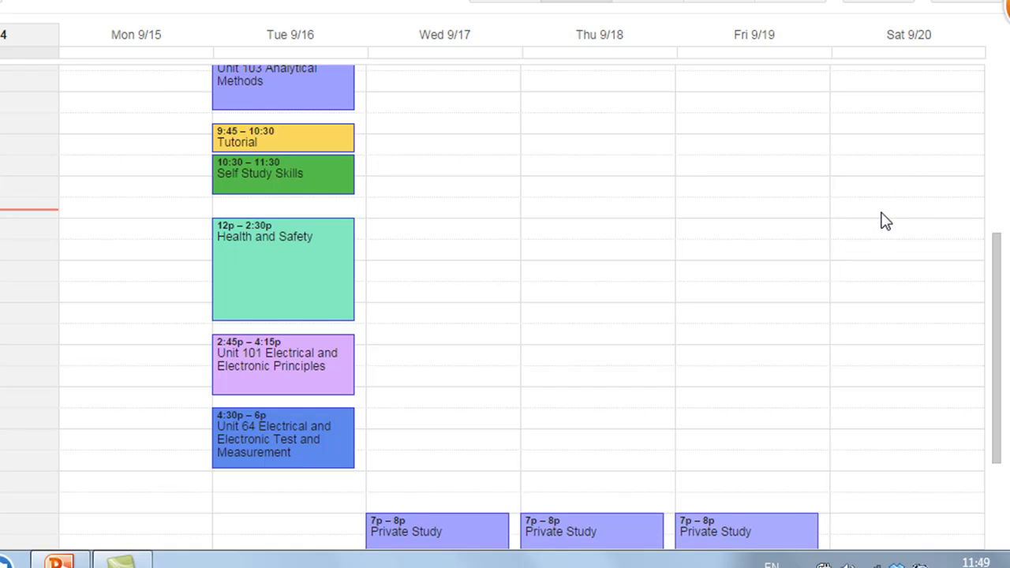
pyautogui.click(890, 152)
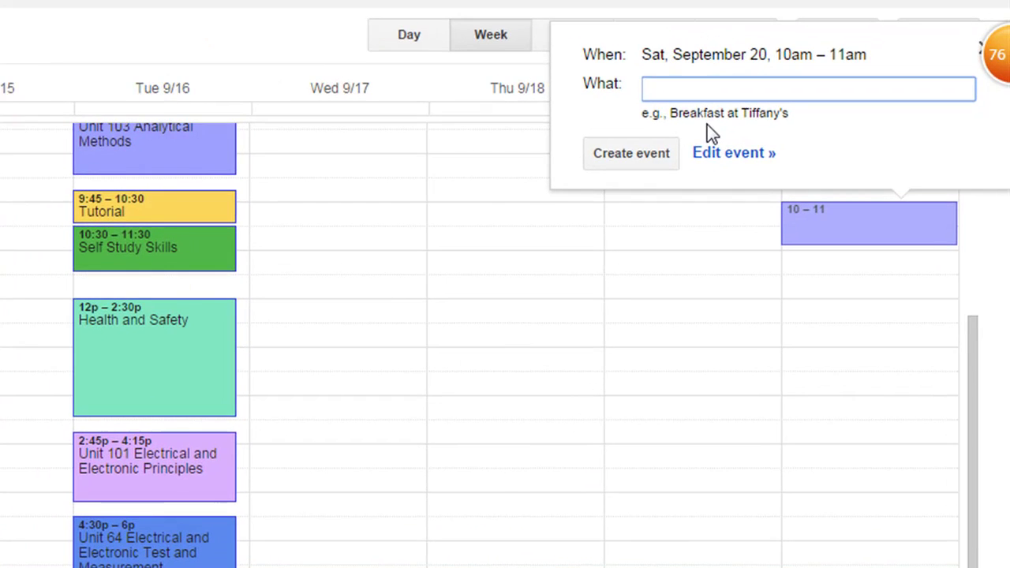
pyautogui.write('Private Stud')
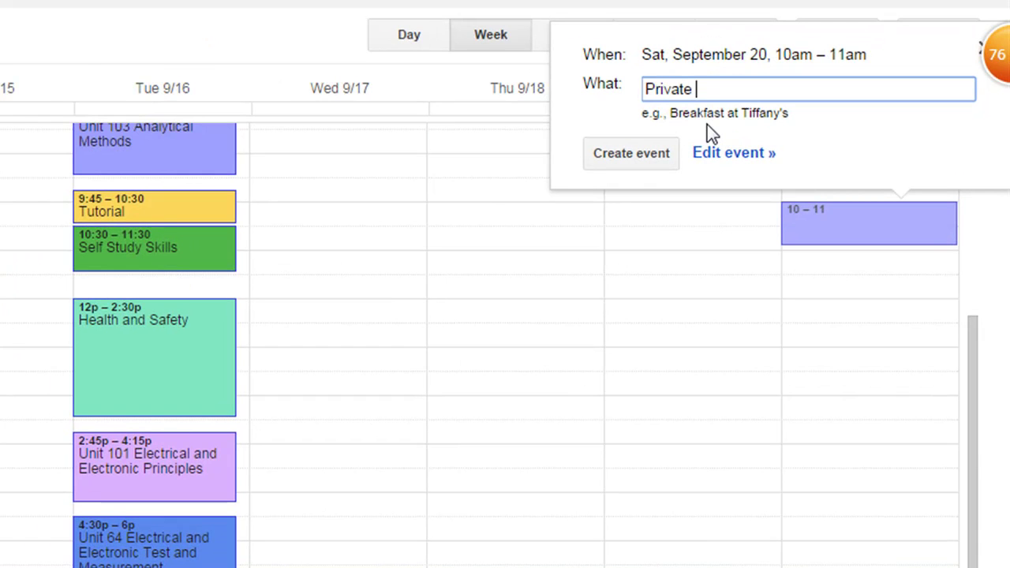
pyautogui.write('y')
pyautogui.click(725, 155)
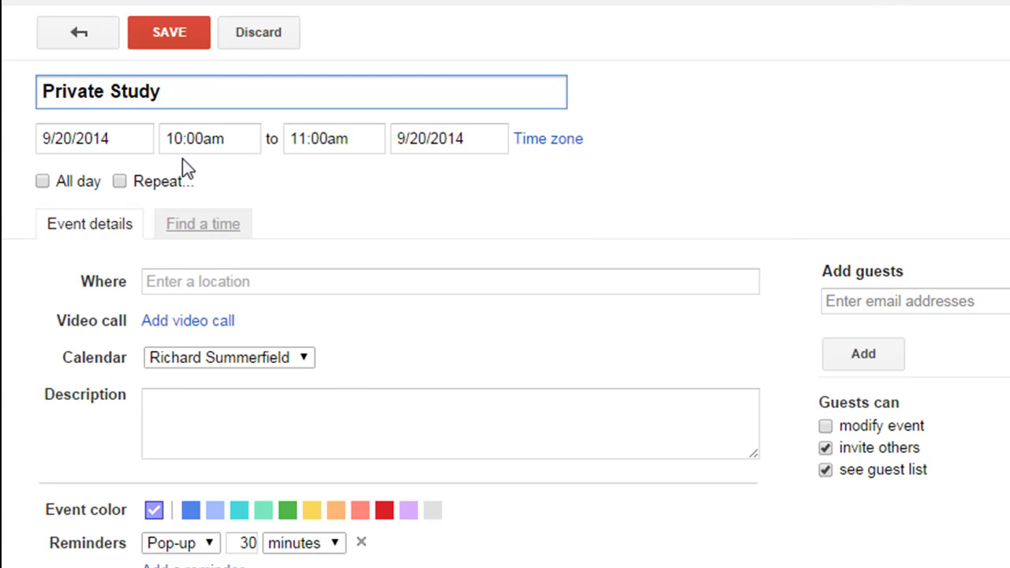
pyautogui.click(320, 138)
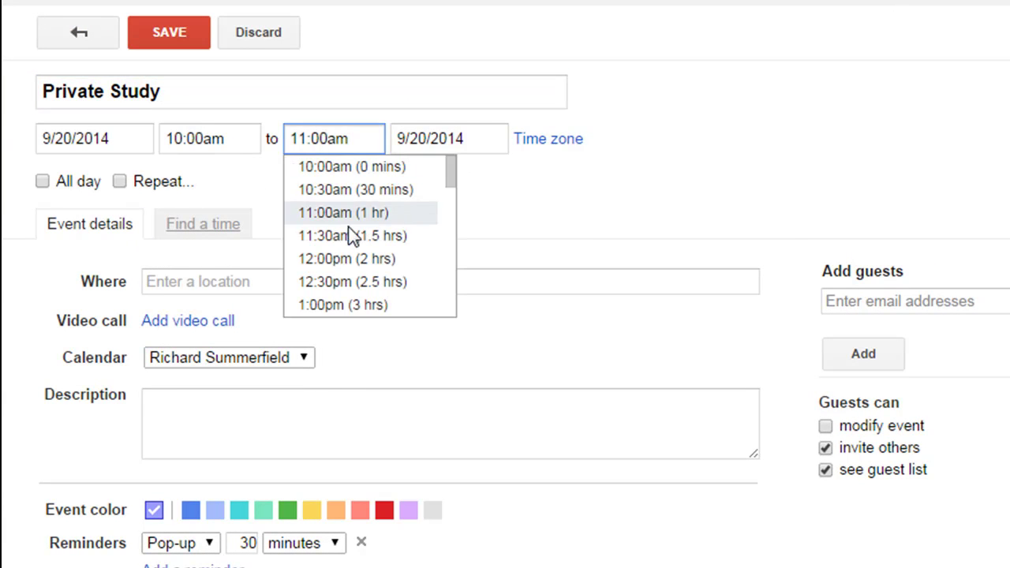
pyautogui.click(345, 257)
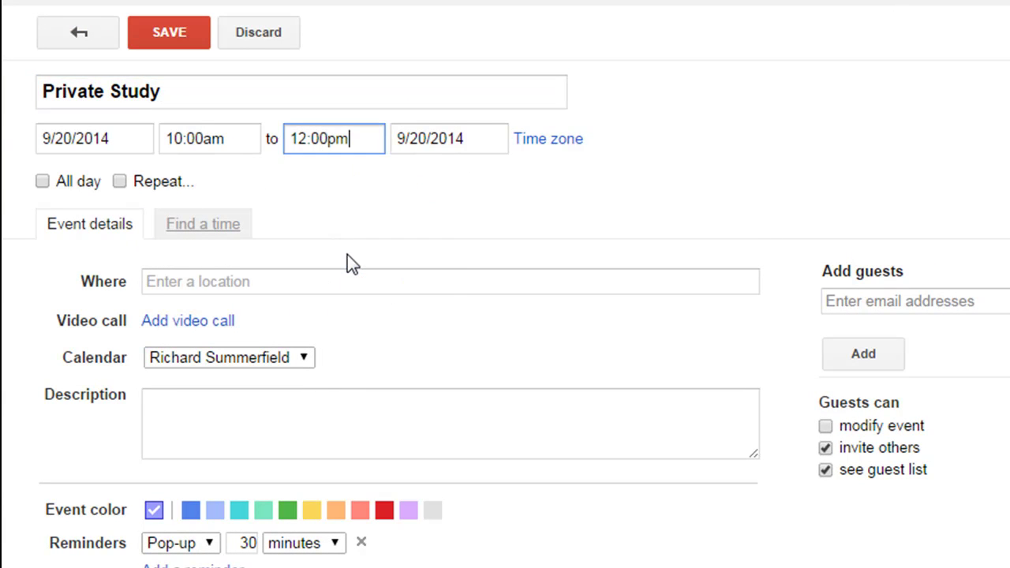
# Repeat the Saturday Private Study event weekly on Sunday and Saturday, ending on 7/20/2015
pyautogui.click(119, 182)
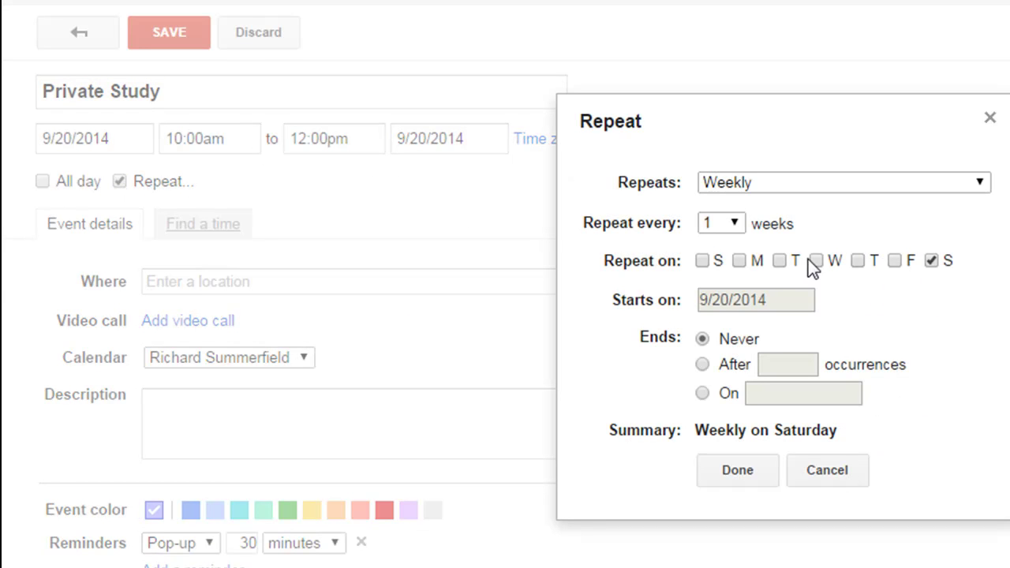
pyautogui.click(703, 261)
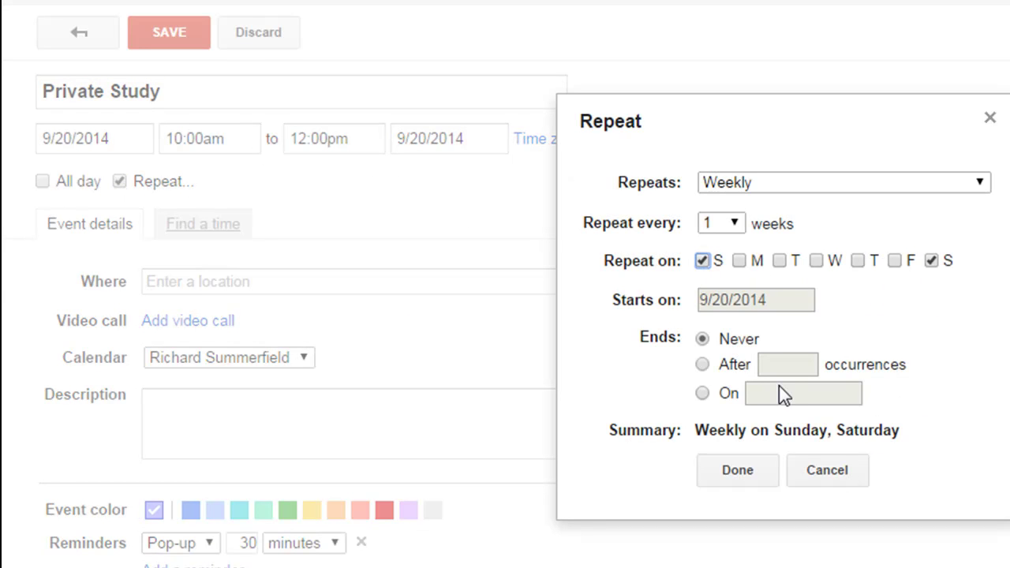
pyautogui.click(705, 399)
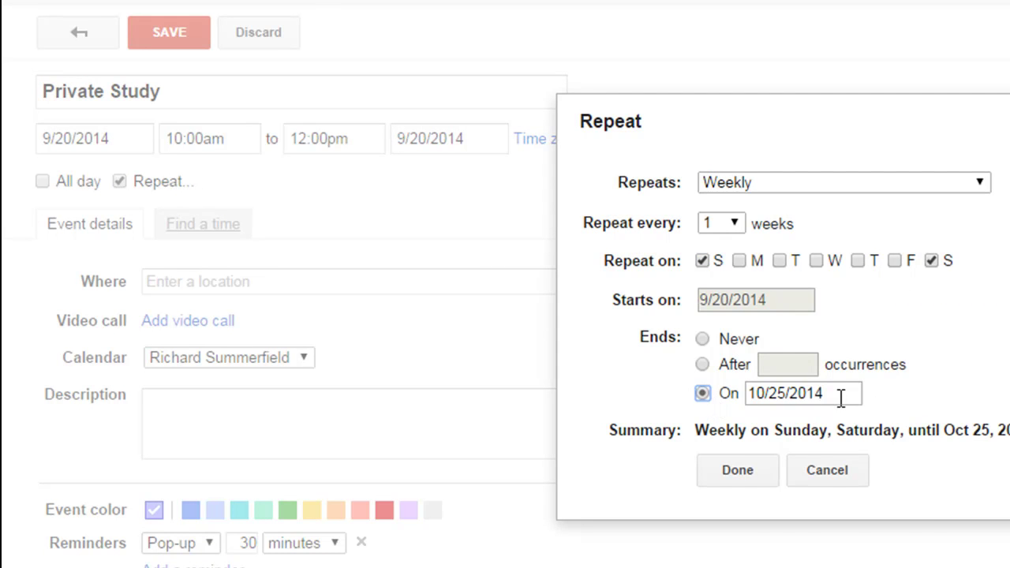
pyautogui.click(843, 395)
pyautogui.click(919, 420)
pyautogui.click(919, 420)
pyautogui.click(919, 421)
pyautogui.click(919, 421)
pyautogui.click(919, 420)
pyautogui.click(919, 420)
pyautogui.click(919, 420)
pyautogui.click(919, 420)
pyautogui.click(919, 420)
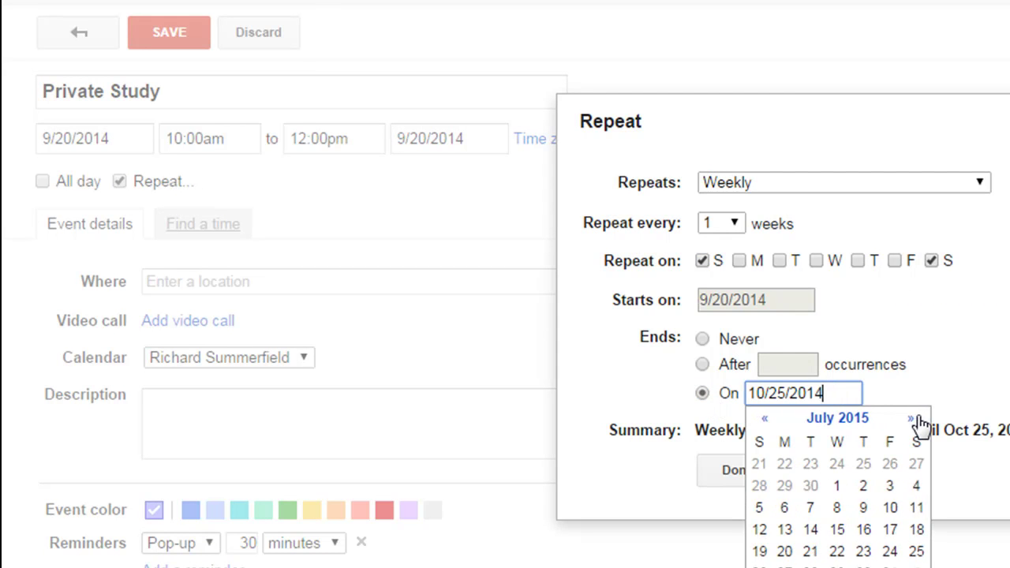
pyautogui.click(785, 552)
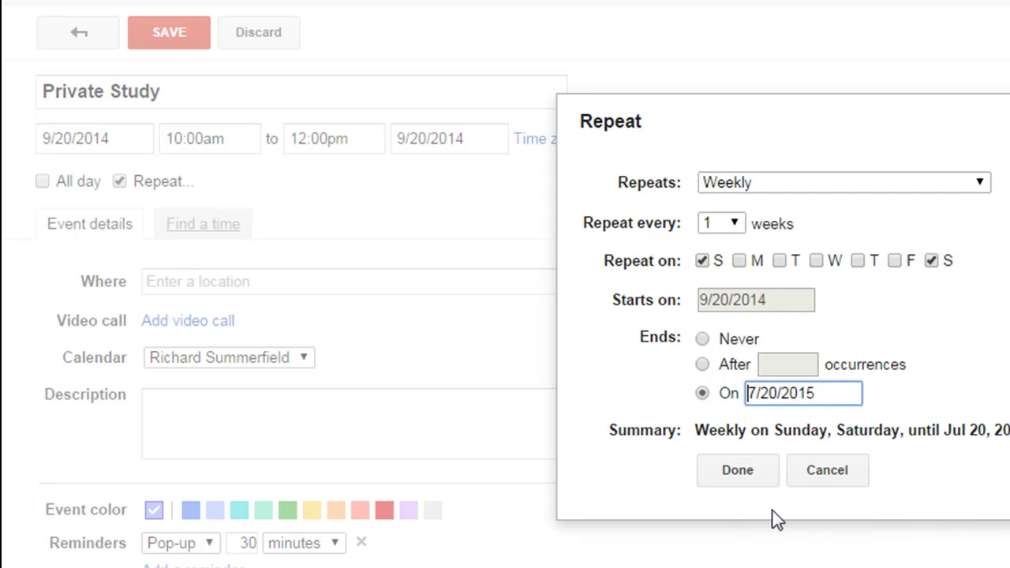
pyautogui.click(748, 467)
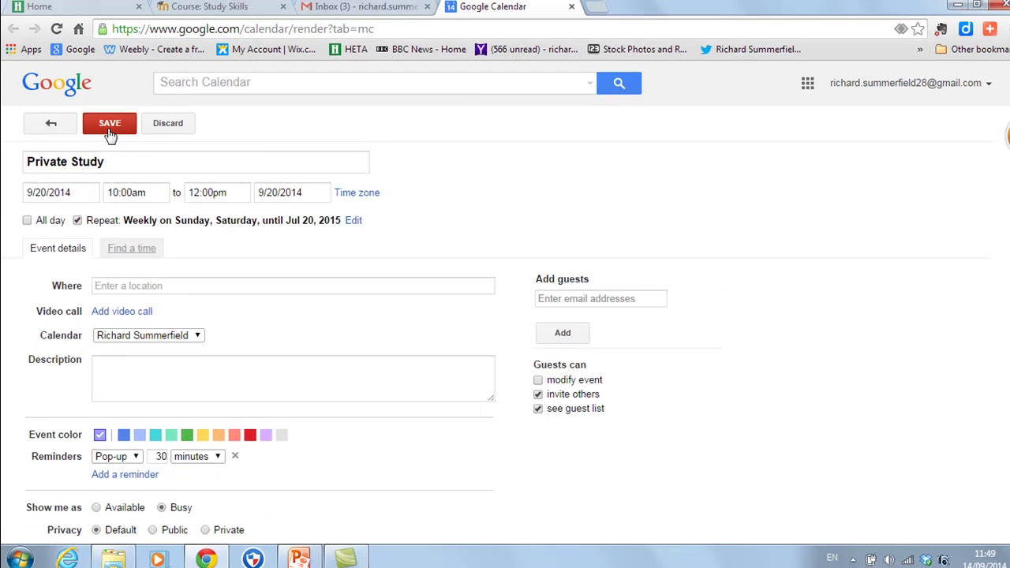
# Save the Saturday Private Study event and check the repeated sessions in the month and week views
pyautogui.click(156, 62)
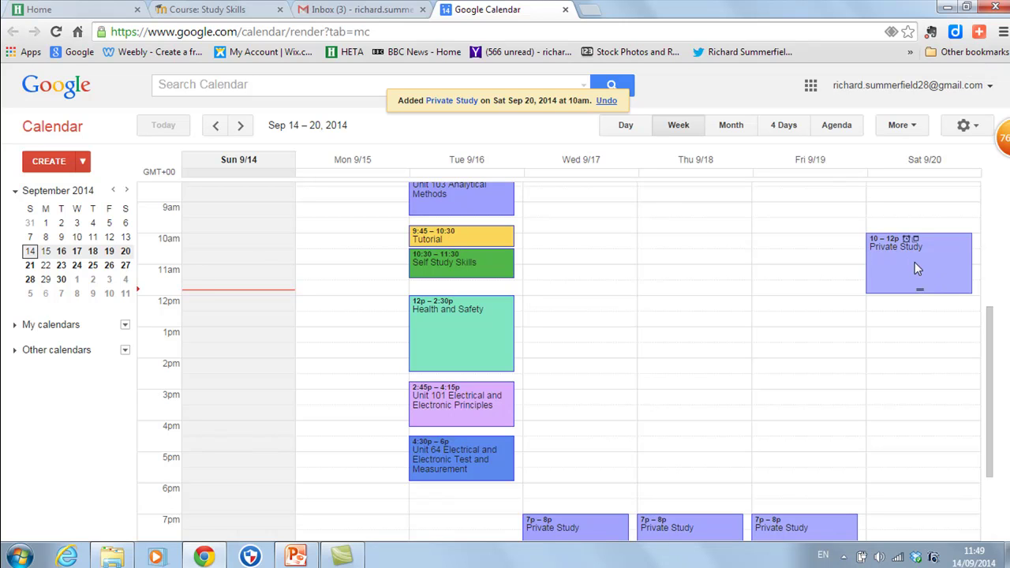
pyautogui.click(734, 129)
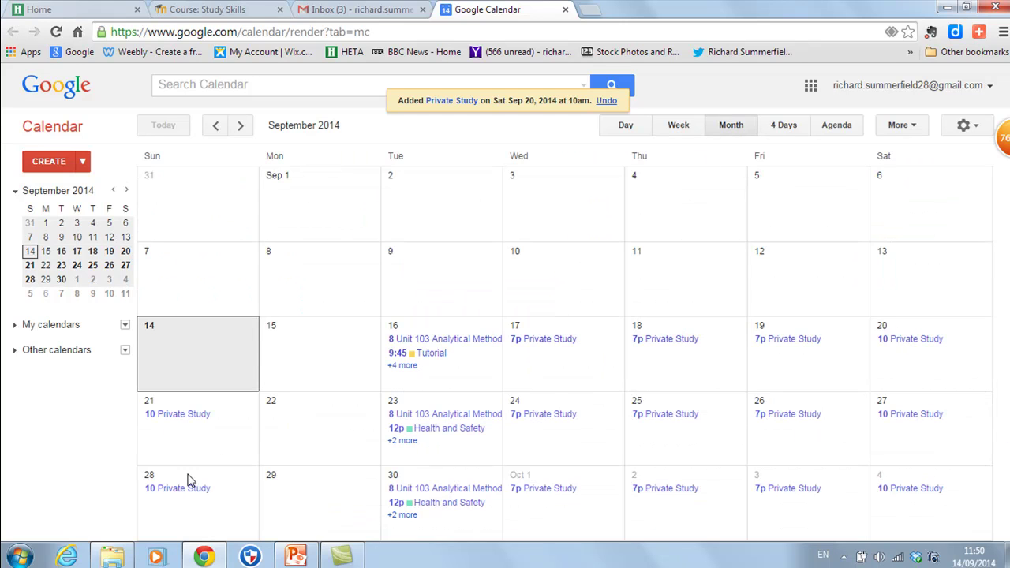
pyautogui.click(680, 126)
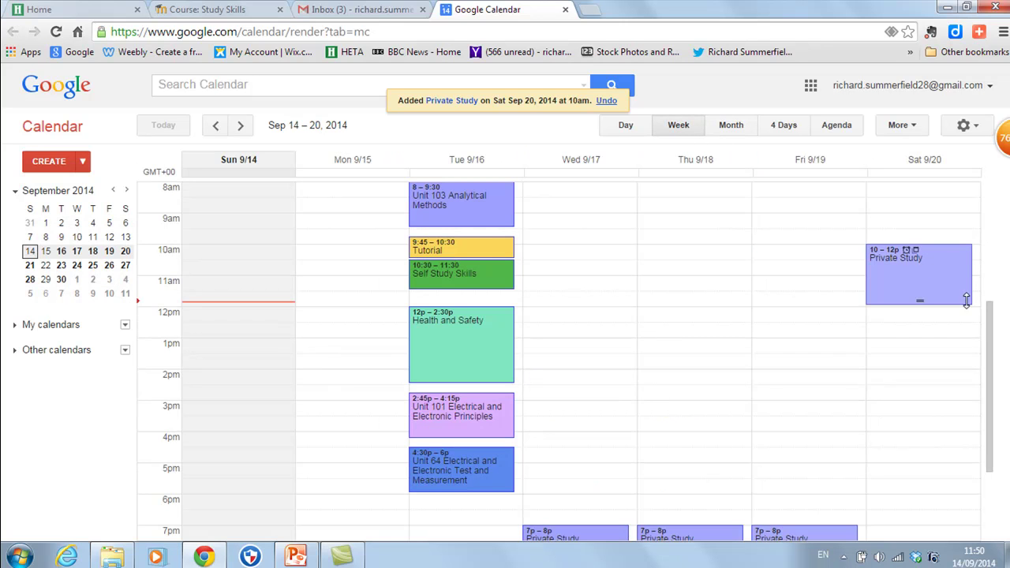
pyautogui.moveTo(990, 338); pyautogui.dragTo(988, 362)
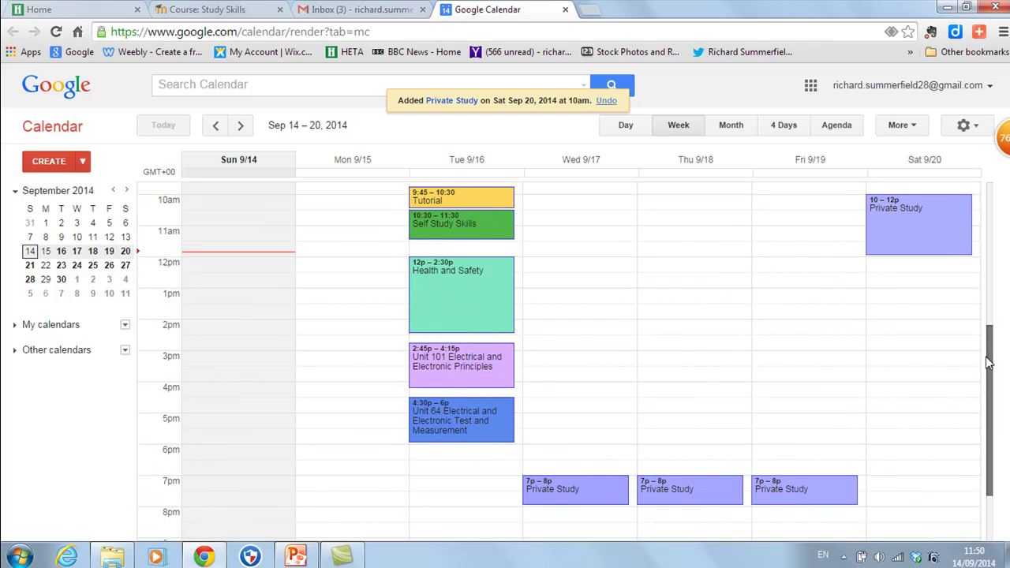
pyautogui.moveTo(989, 362); pyautogui.dragTo(988, 362)
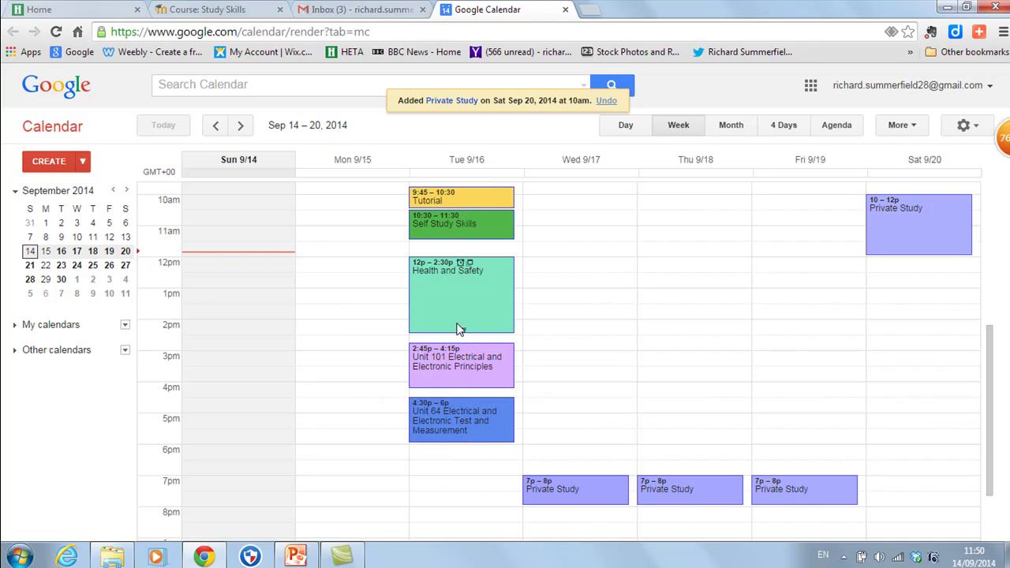
# Start a "revision" event on Tuesday, September 16 from 7pm to 8pm, using the full event details
pyautogui.click(446, 491)
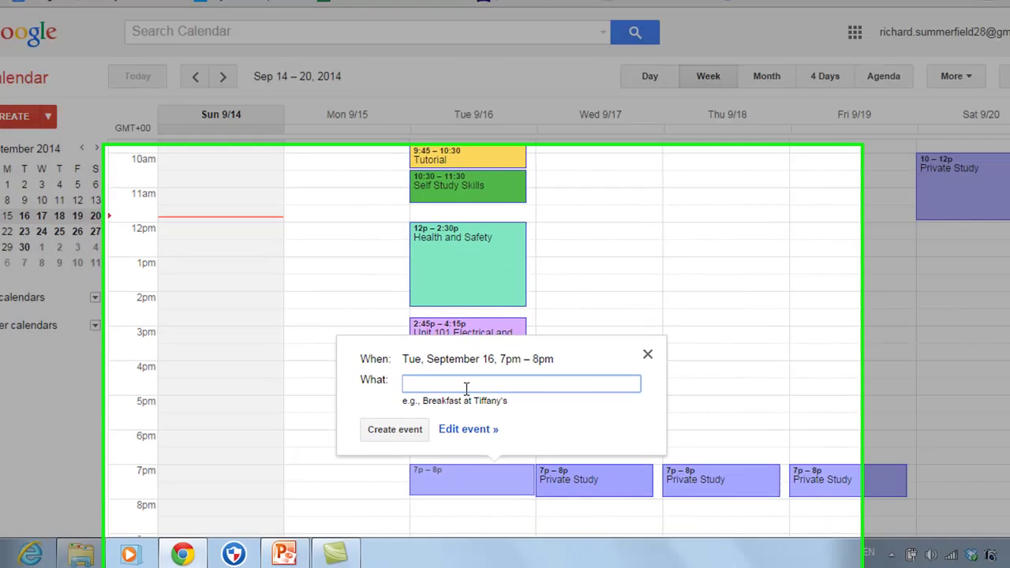
pyautogui.write('re')
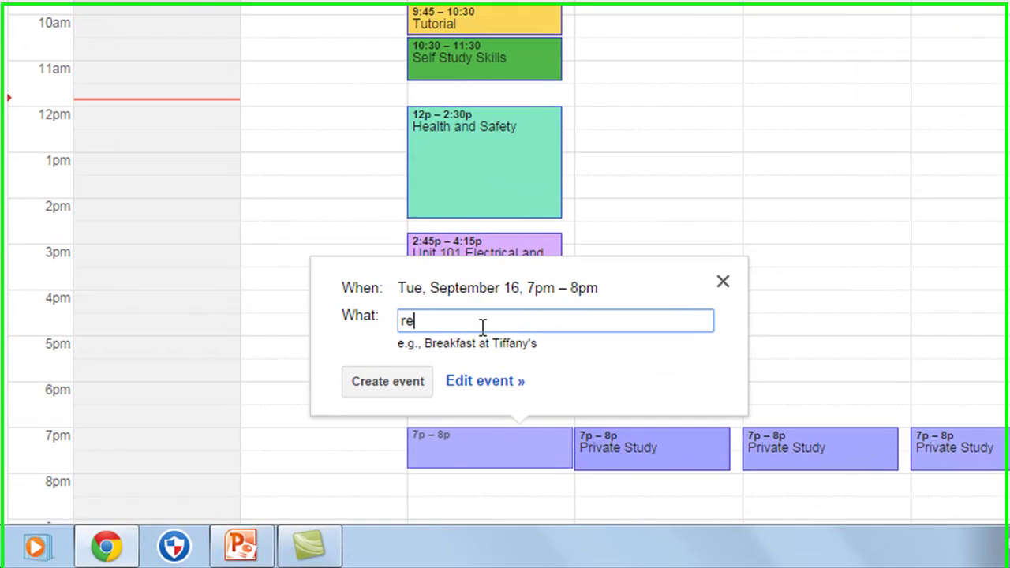
pyautogui.write('vison')
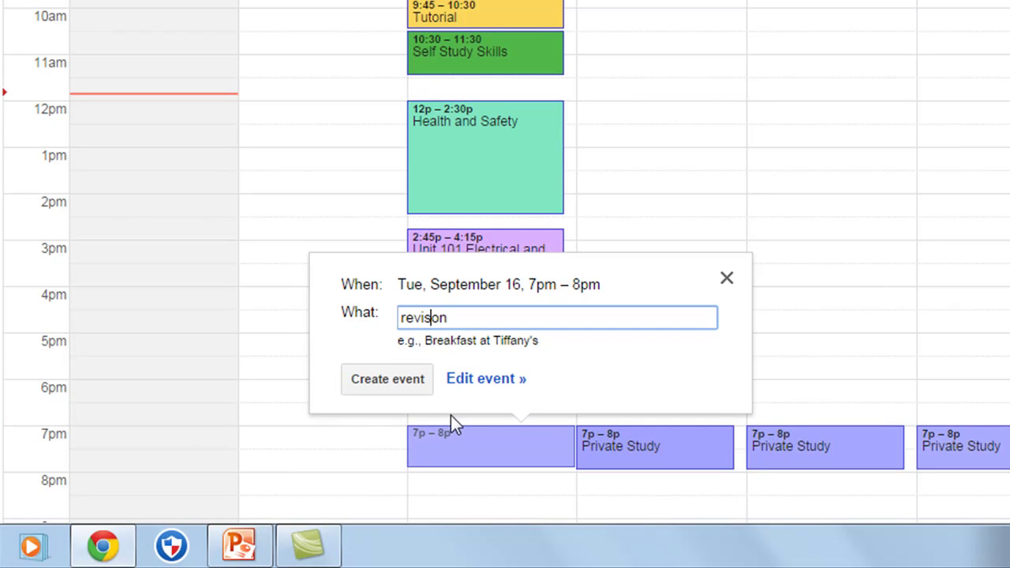
pyautogui.write('i')
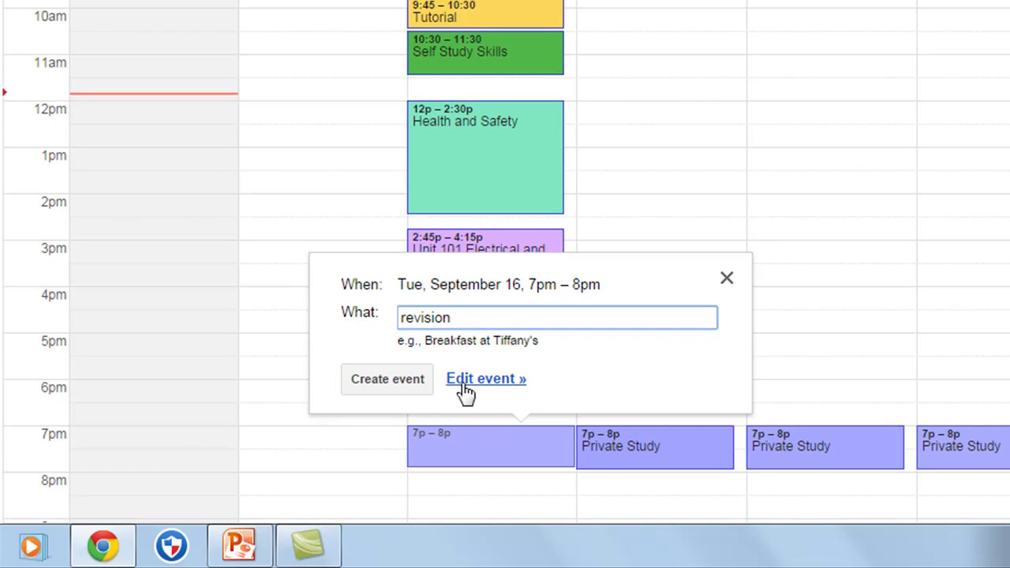
pyautogui.click(464, 382)
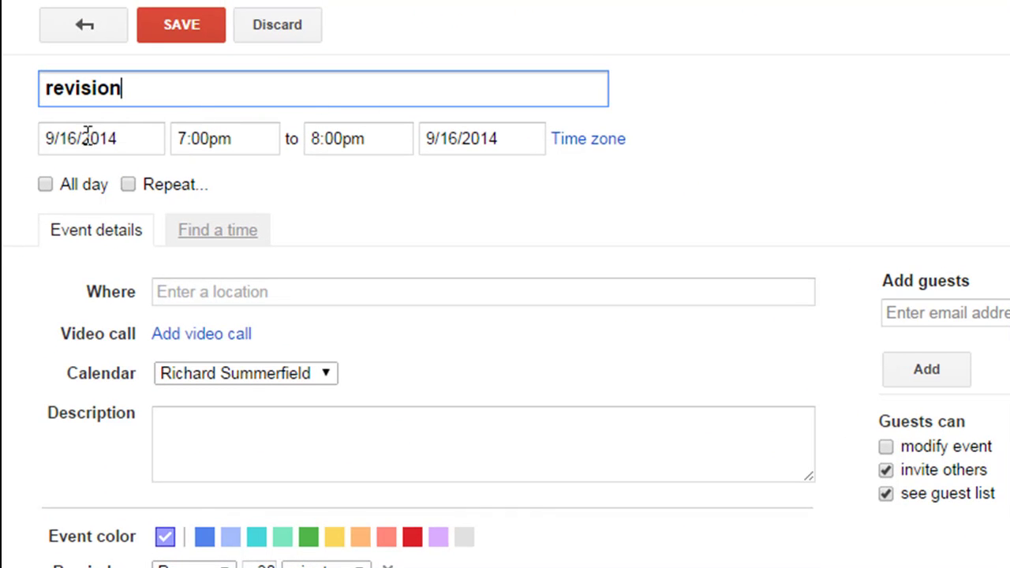
# Repeat the revision event weekly on Tuesday, ending on 7/20/2015, and save it
pyautogui.click(129, 186)
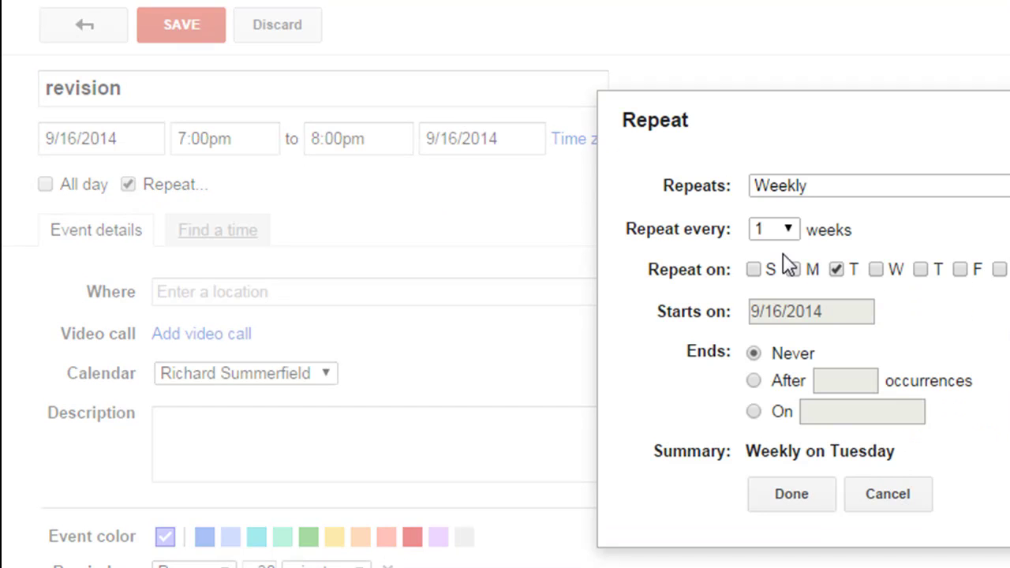
pyautogui.click(863, 411)
pyautogui.click(979, 439)
pyautogui.click(979, 439)
pyautogui.click(987, 439)
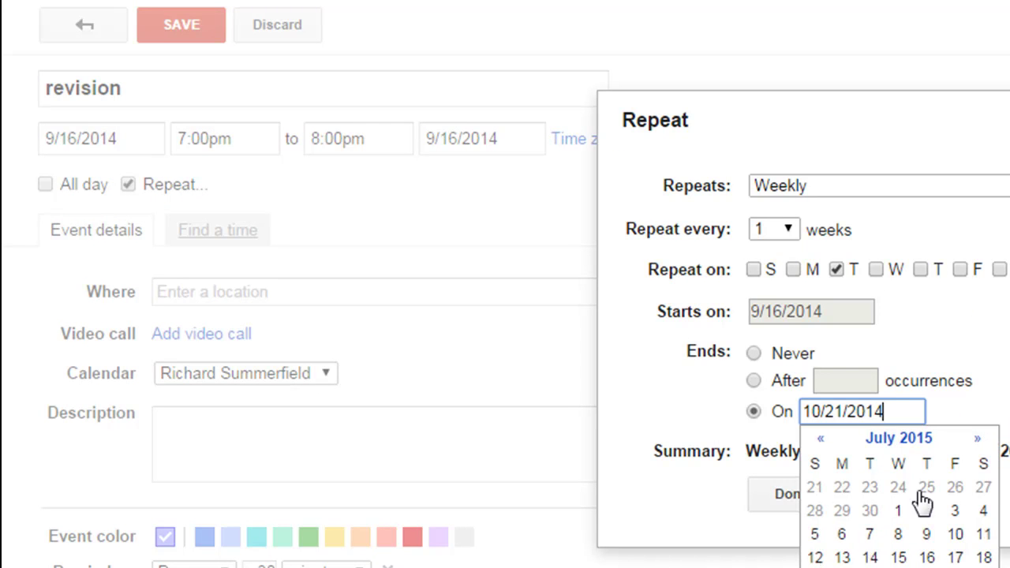
pyautogui.click(843, 567)
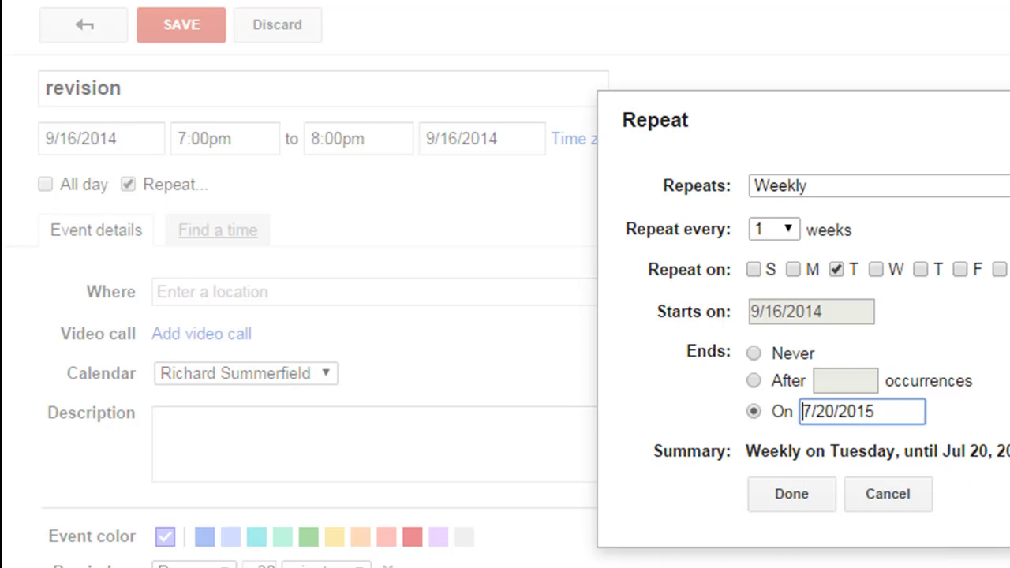
pyautogui.click(811, 498)
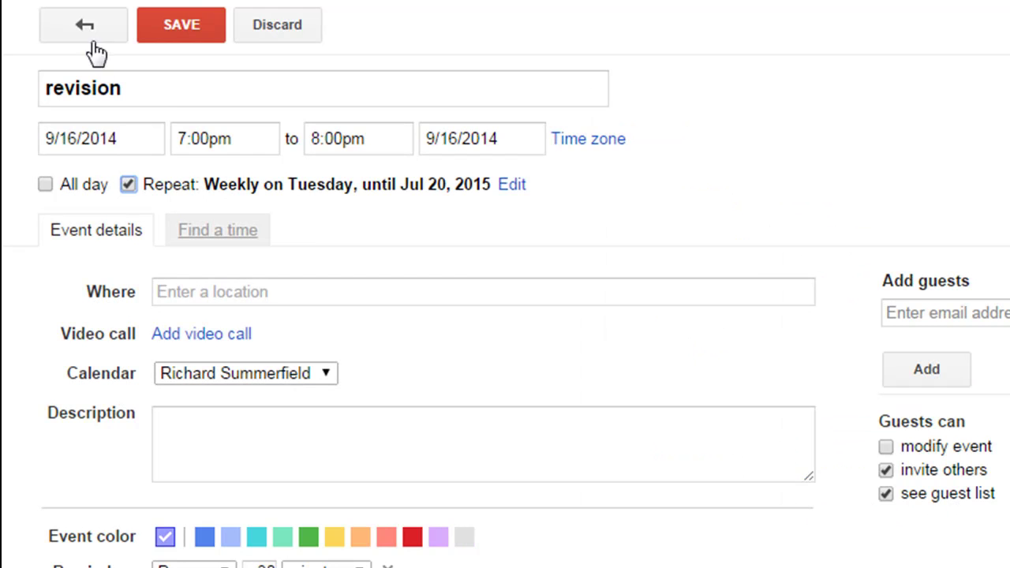
pyautogui.click(162, 33)
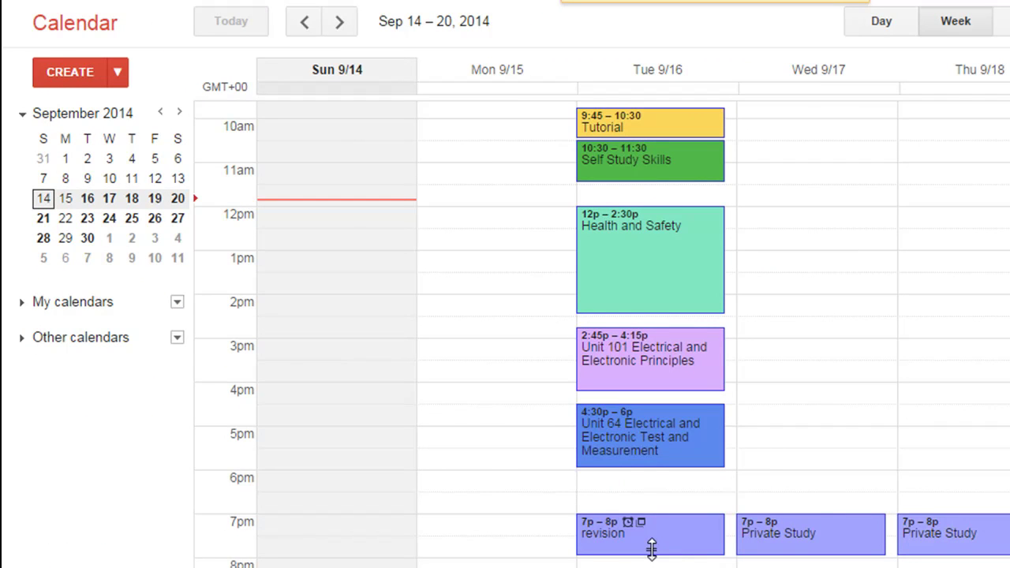
# Change the revision event's color to grey and apply the change to all events in the series
pyautogui.click(652, 544)
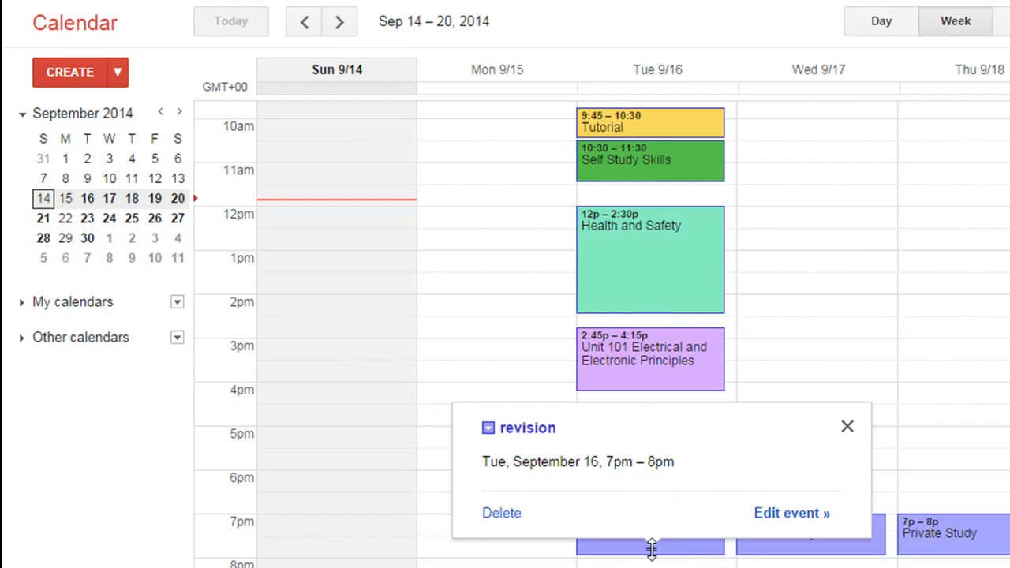
pyautogui.click(770, 514)
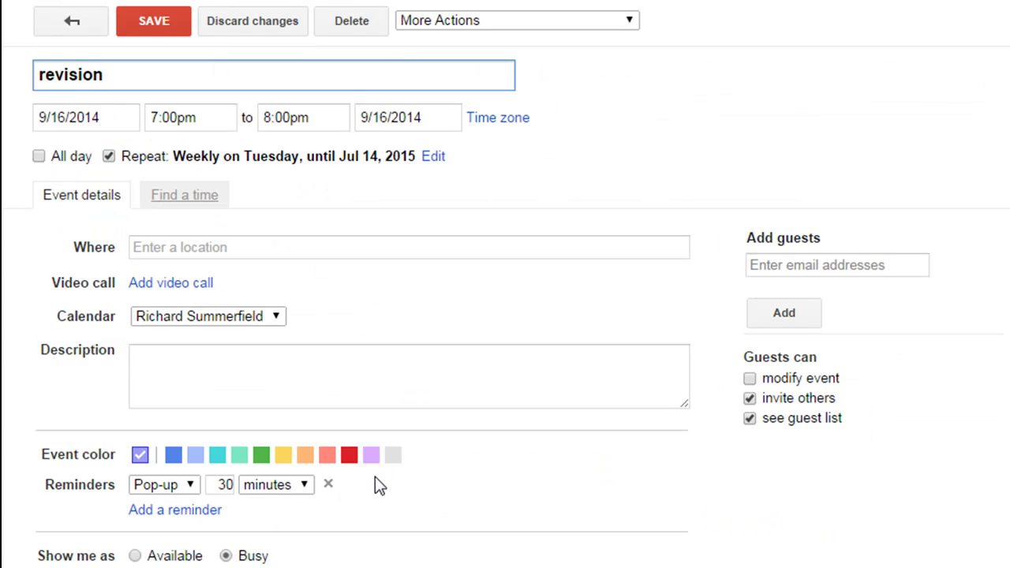
pyautogui.click(392, 457)
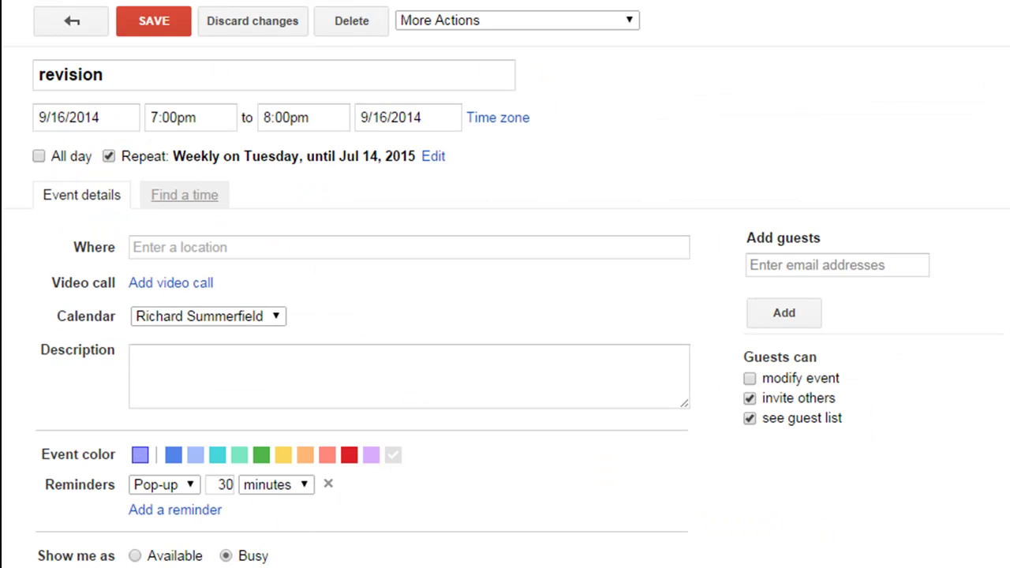
pyautogui.click(158, 28)
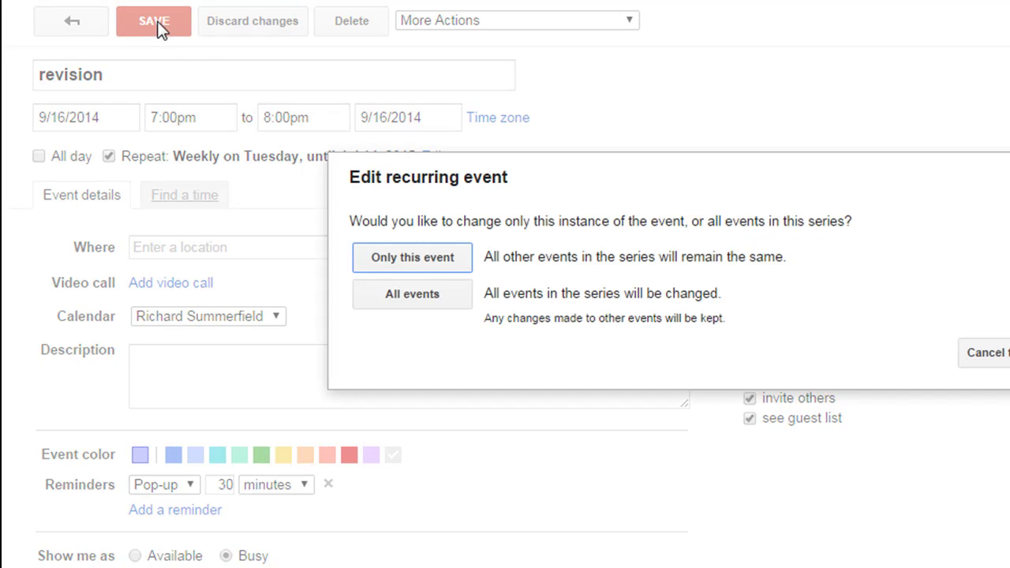
pyautogui.click(452, 295)
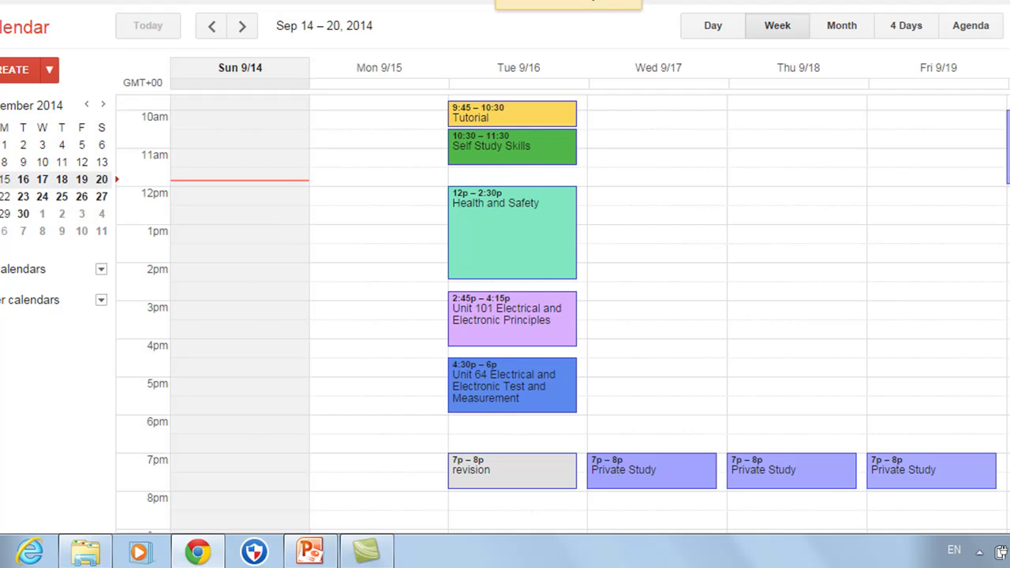
# Review the week of September 14–20, from the Tuesday morning classes to the evening revision and Private Study sessions
pyautogui.scroll(2, 564, 311)
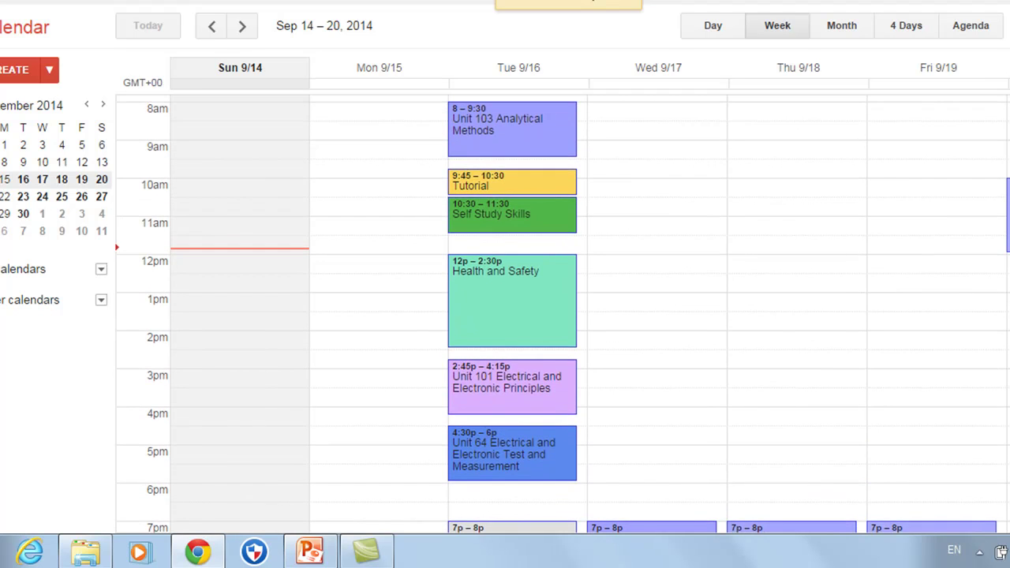
pyautogui.scroll(-1, 563, 314)
pyautogui.scroll(1, 563, 314)
pyautogui.scroll(-1, 562, 314)
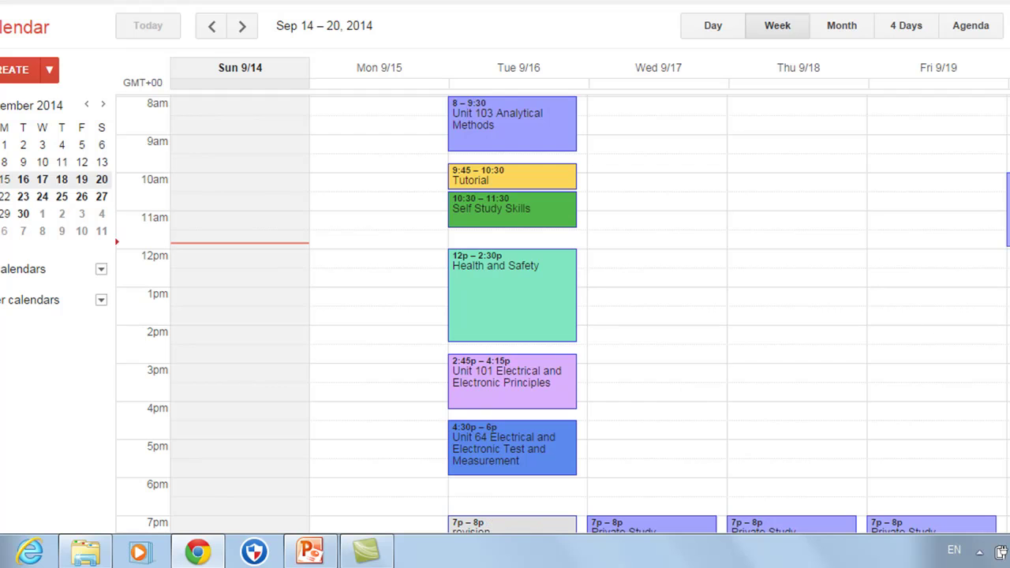
pyautogui.scroll(-1, 563, 314)
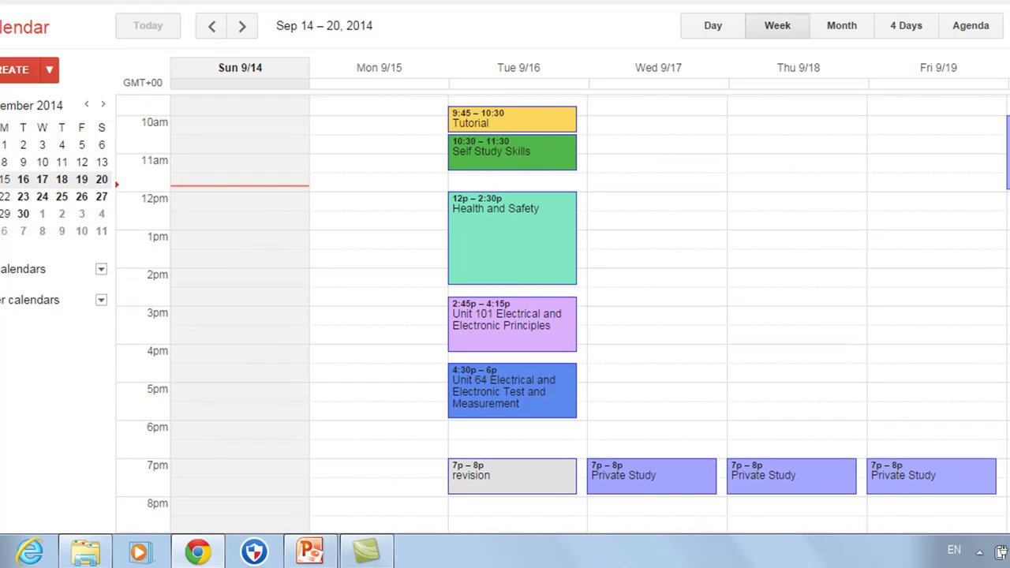
pyautogui.scroll(3, 564, 315)
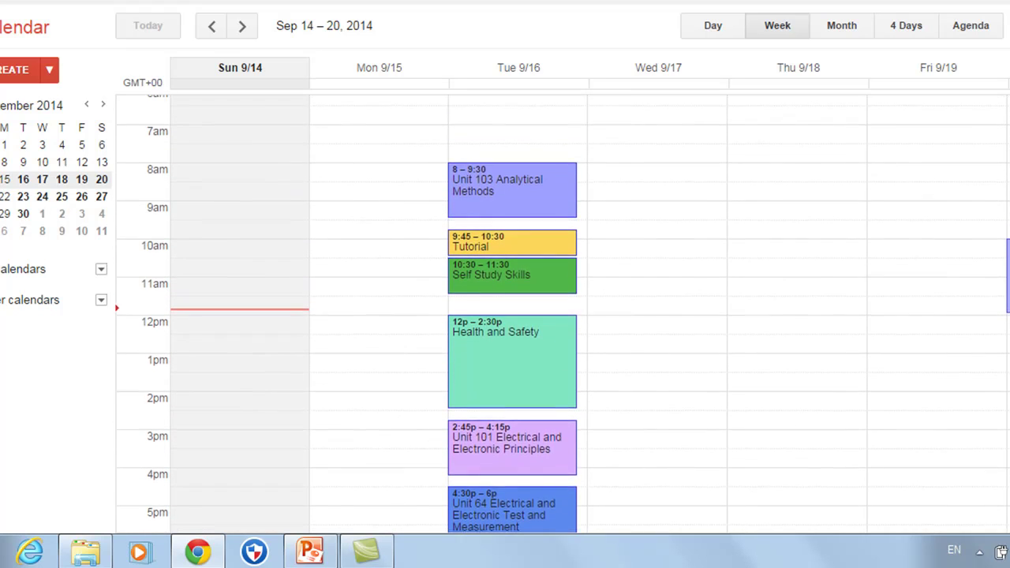
pyautogui.scroll(-3, 564, 314)
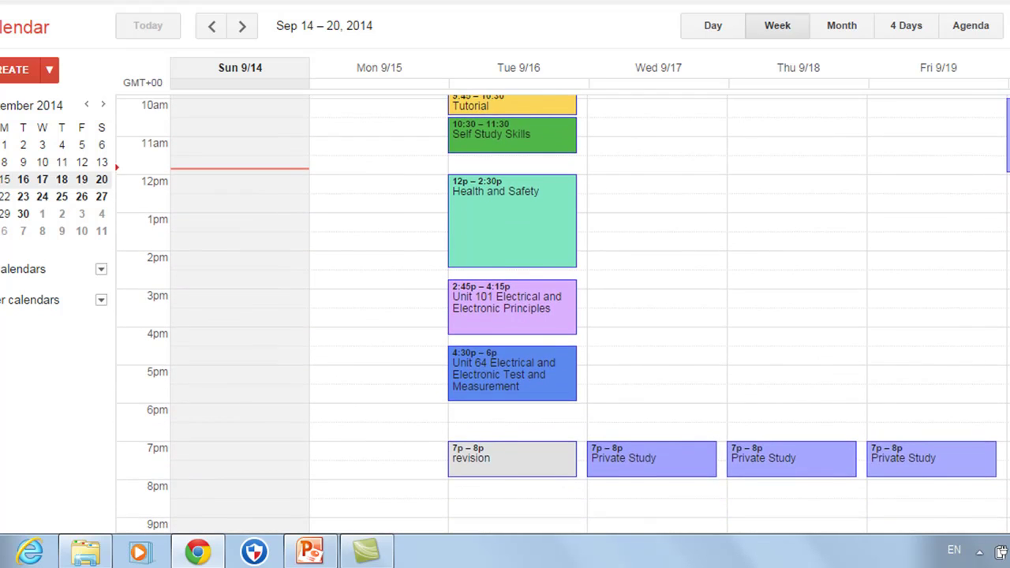
pyautogui.scroll(1, 562, 314)
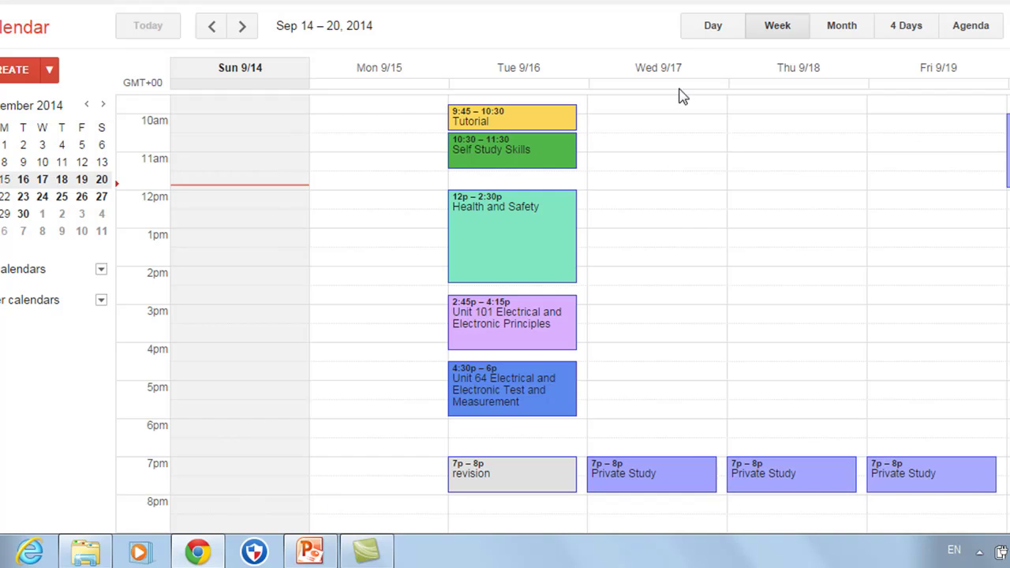
# Add Monday to the weekly recurrence of the Tuesday revision event
pyautogui.moveTo(547, 489)
pyautogui.click(511, 487)
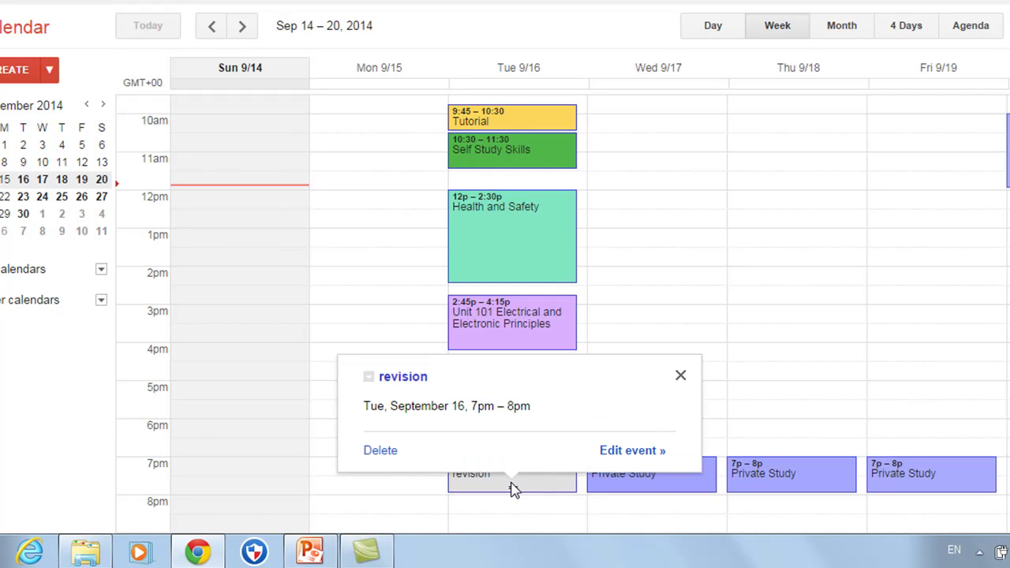
pyautogui.click(644, 454)
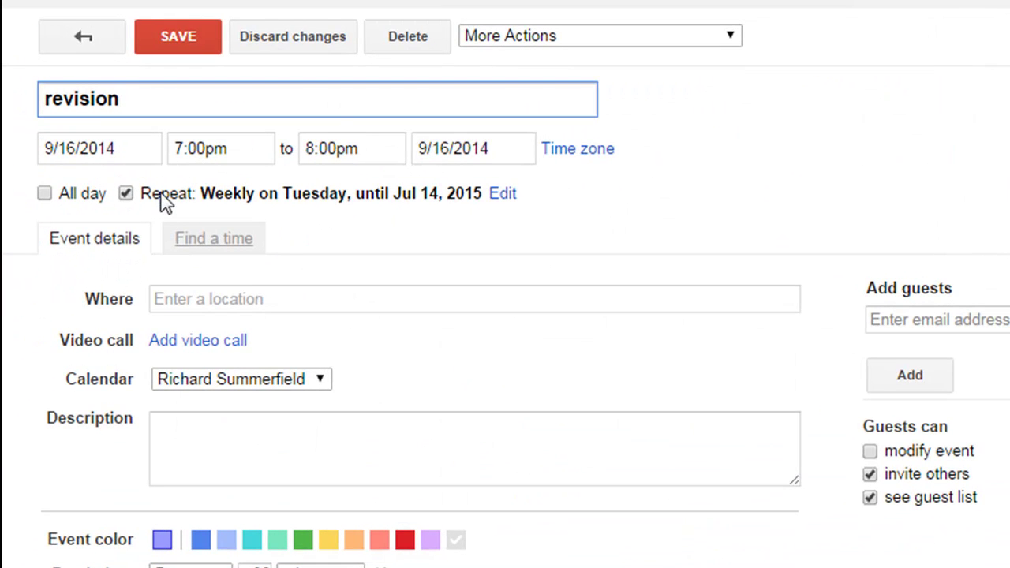
pyautogui.click(504, 196)
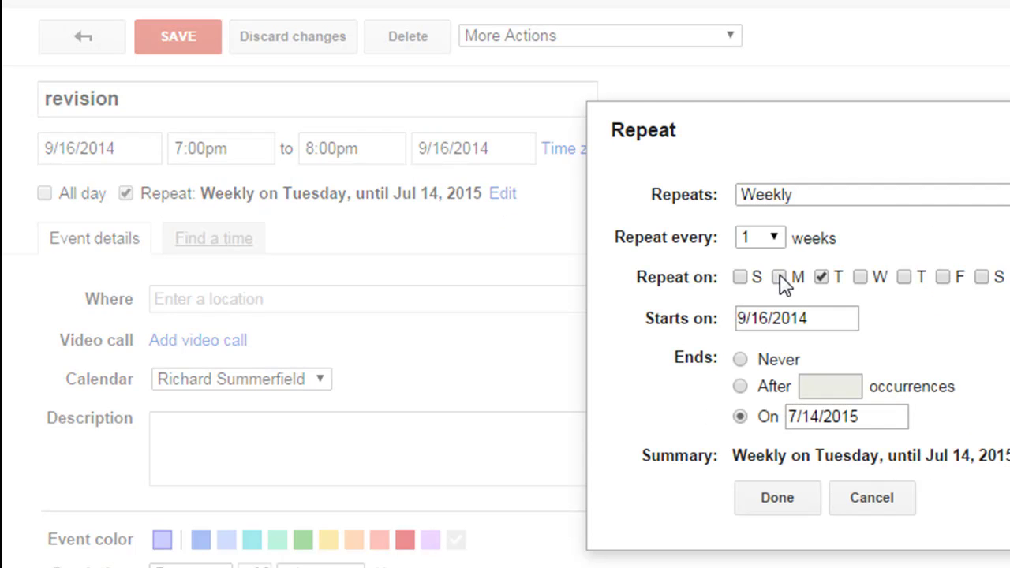
pyautogui.click(779, 277)
pyautogui.click(789, 505)
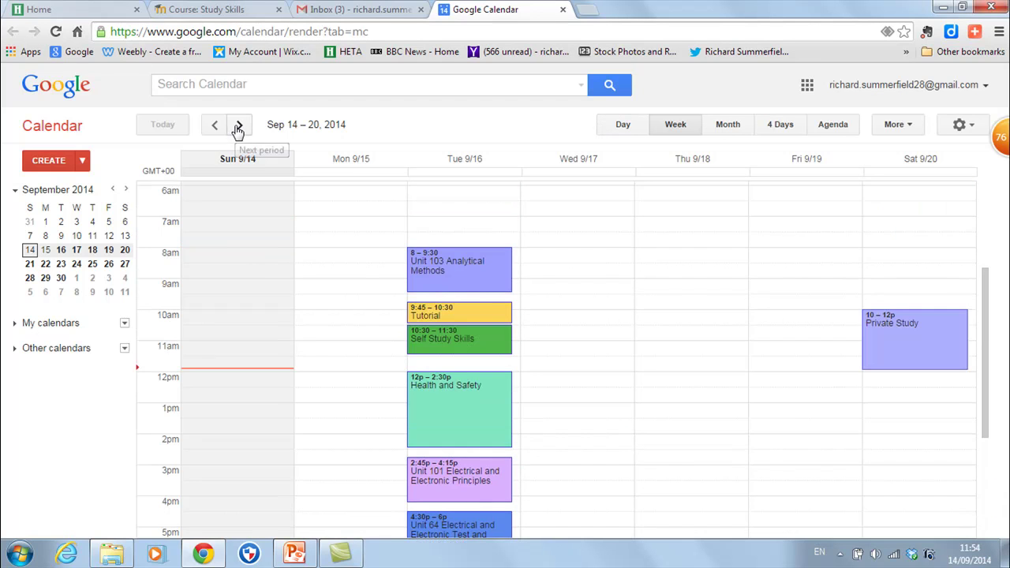
# Compare the weeks of September 14–20 and September 21–27 to check the repeated revision and Private Study sessions
pyautogui.click(238, 127)
pyautogui.scroll(-2, 300, 305)
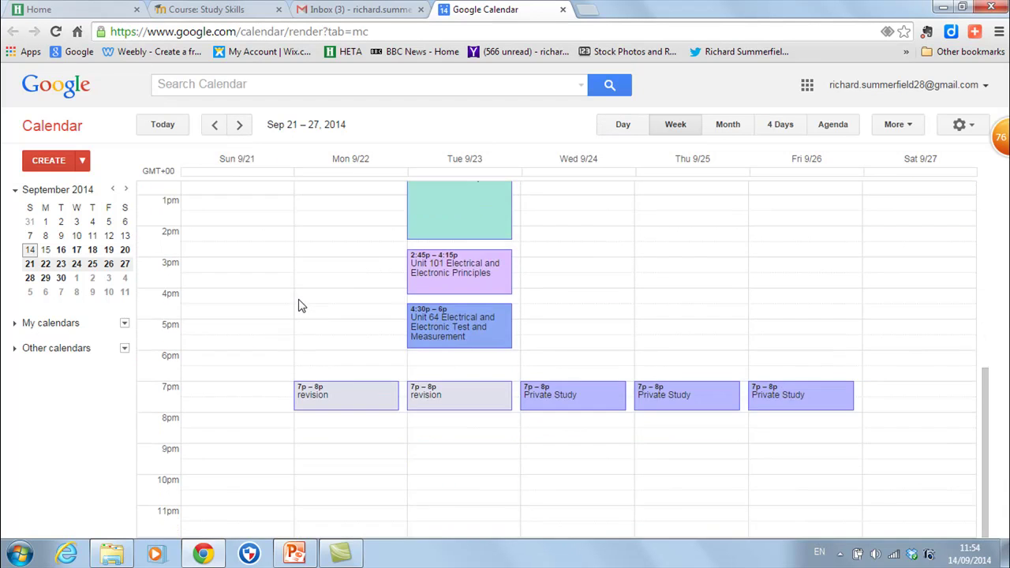
pyautogui.scroll(3, 338, 424)
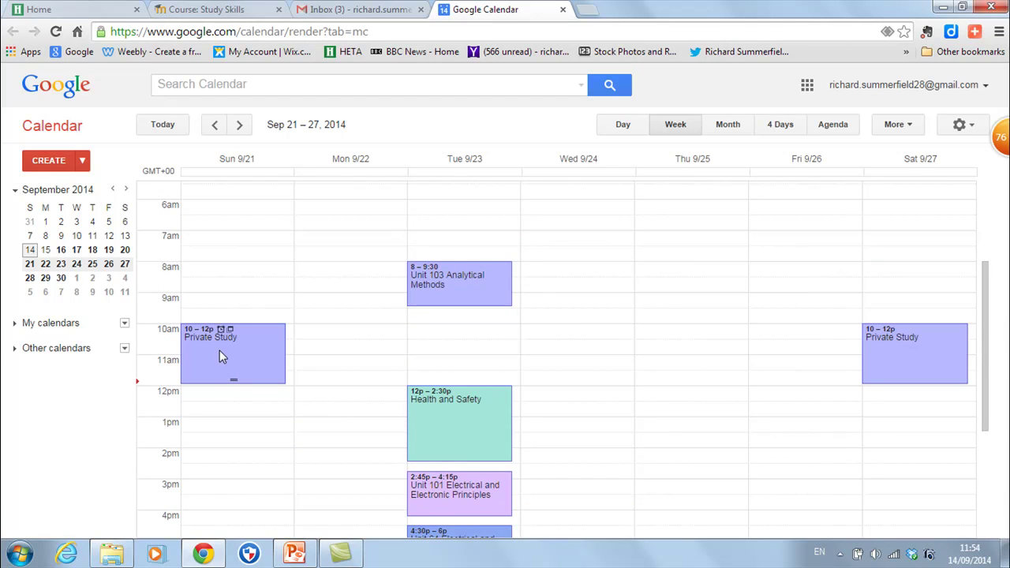
pyautogui.scroll(-3, 298, 356)
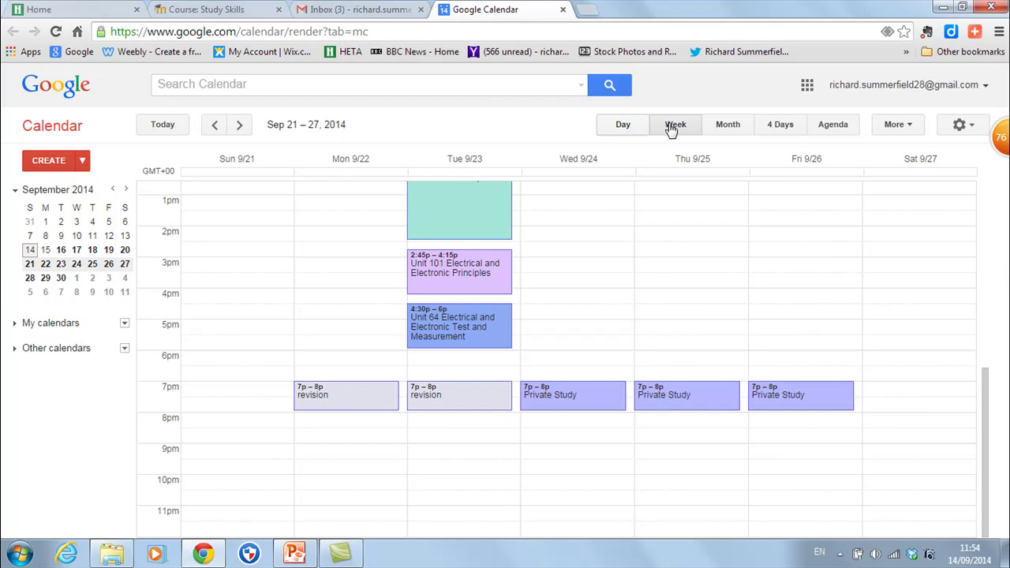
pyautogui.click(214, 127)
pyautogui.scroll(-3, 300, 332)
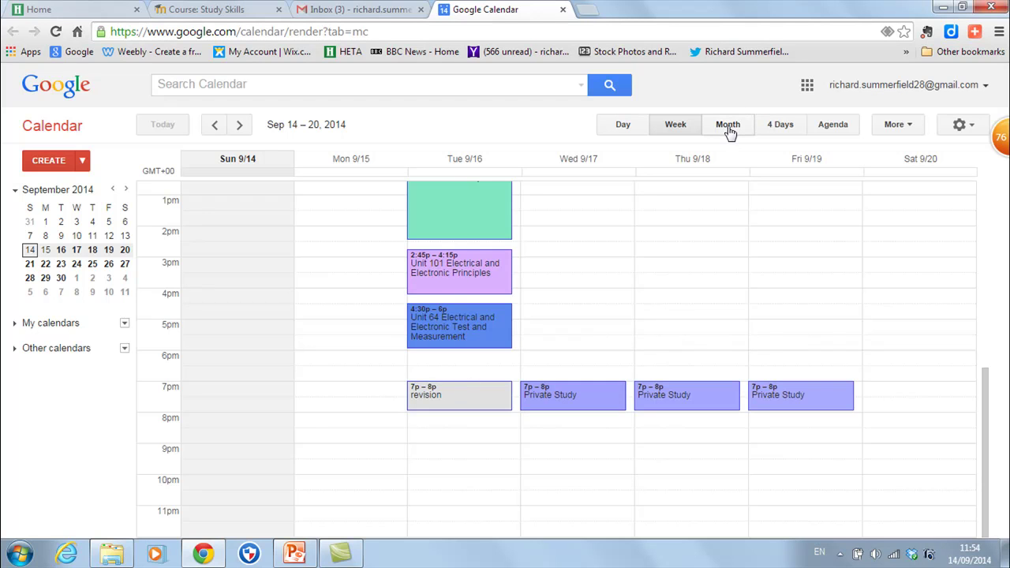
pyautogui.press('n')
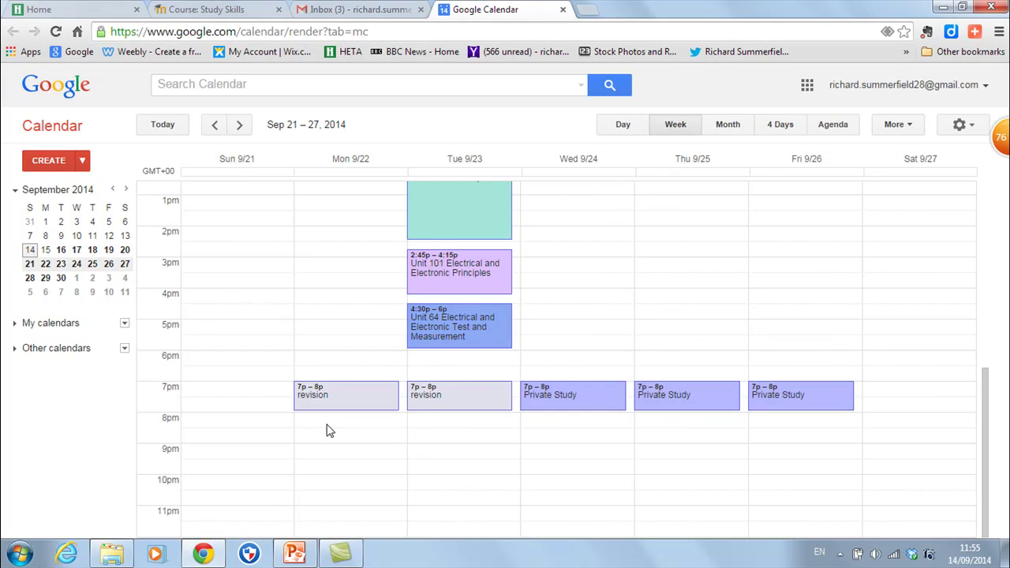
# Start an event titled "Preview" on Monday, September 22, from 8pm to 9pm and open its full details
pyautogui.click(330, 430)
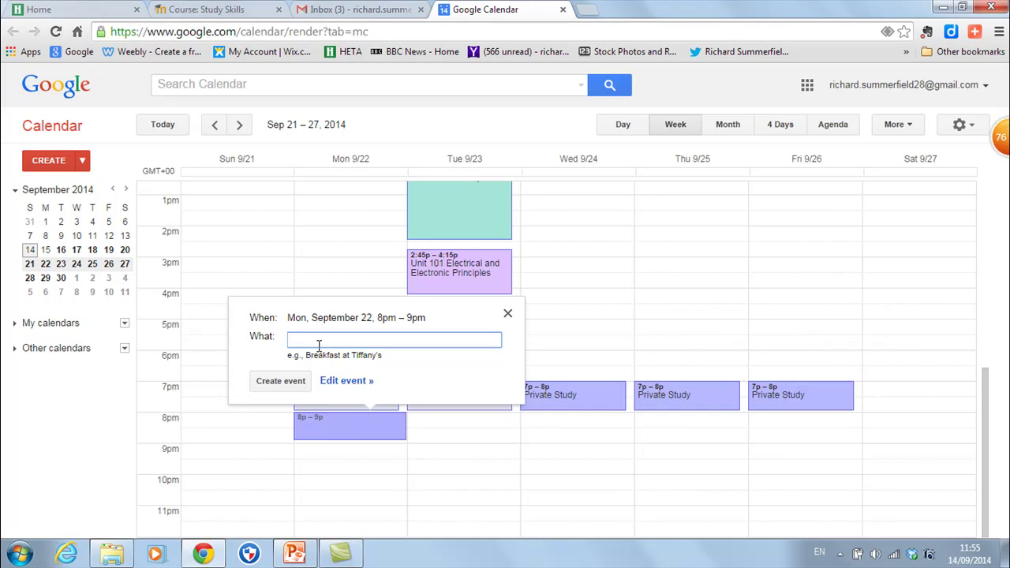
pyautogui.write('Preview')
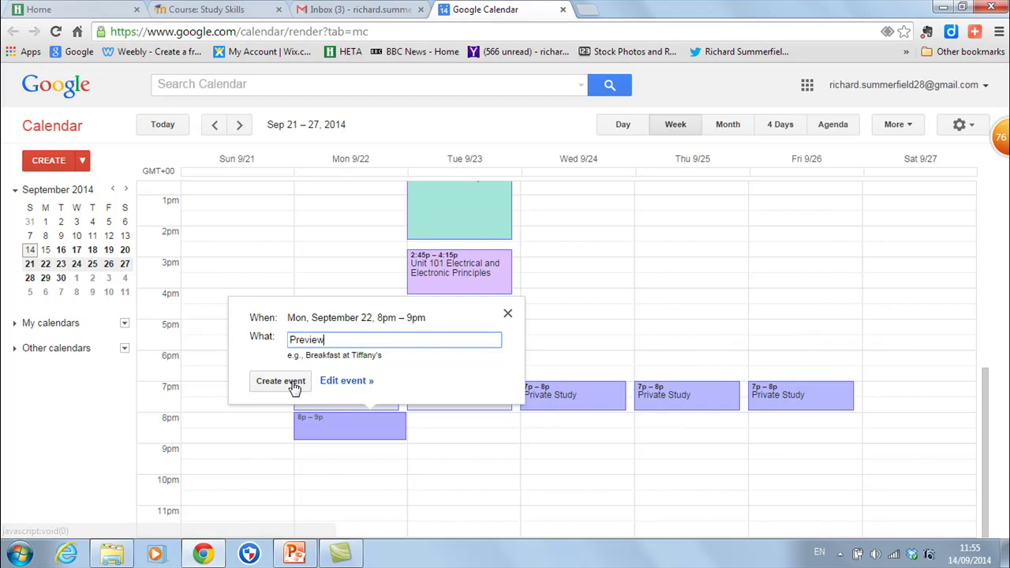
pyautogui.click(330, 383)
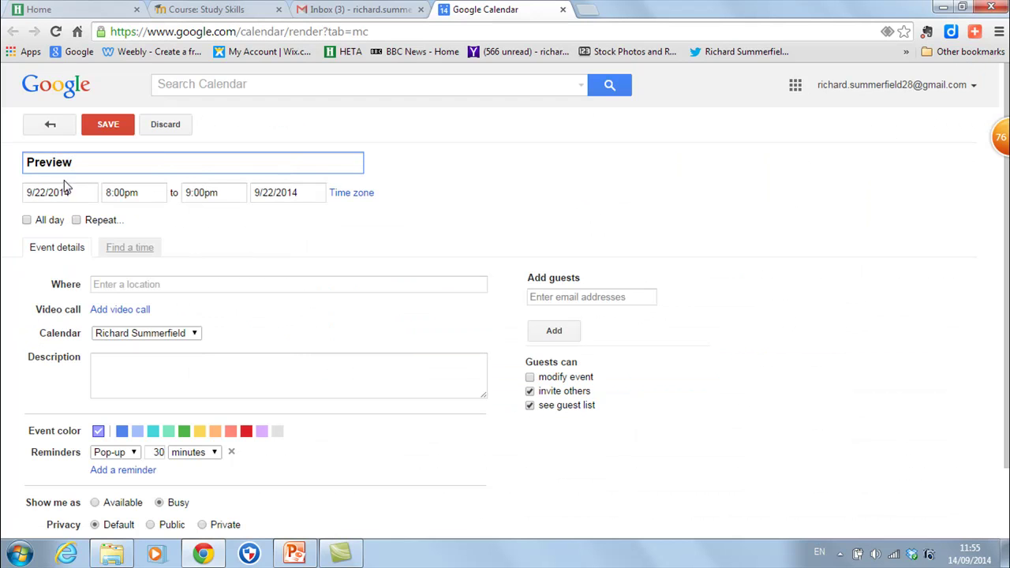
# Make the Preview event repeat weekly on Monday until July 20, 2015, and save it
pyautogui.click(93, 224)
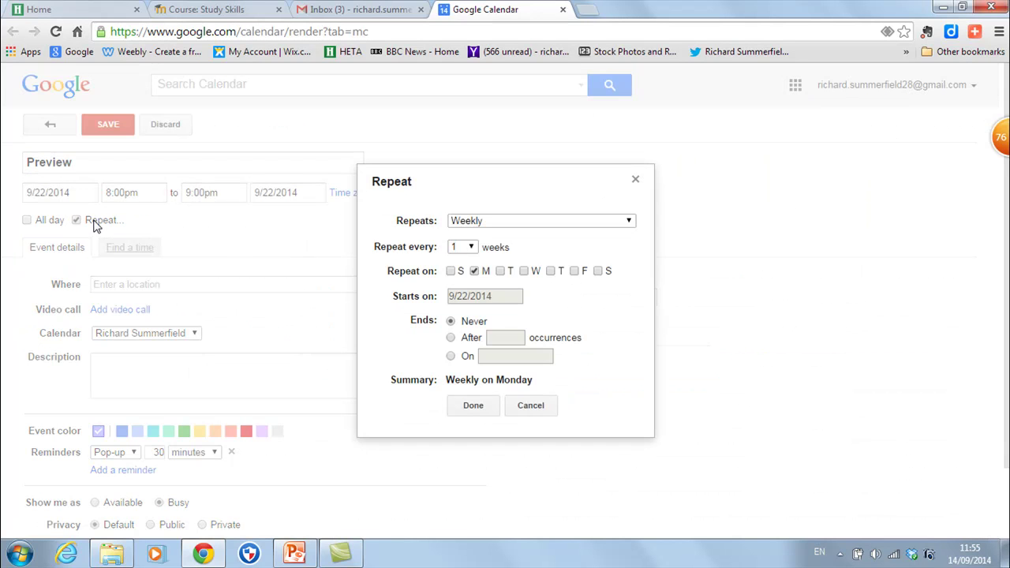
pyautogui.click(451, 357)
pyautogui.click(530, 356)
pyautogui.click(588, 372)
pyautogui.click(588, 373)
pyautogui.click(588, 373)
pyautogui.click(588, 373)
pyautogui.click(588, 373)
pyautogui.click(588, 373)
pyautogui.click(588, 373)
pyautogui.click(588, 374)
pyautogui.click(588, 374)
pyautogui.click(503, 459)
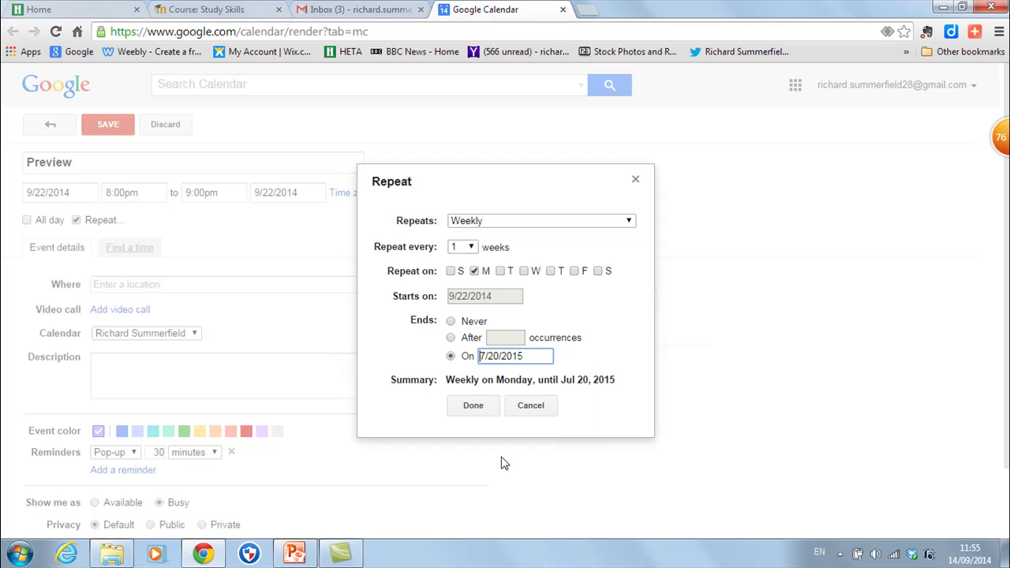
pyautogui.click(476, 407)
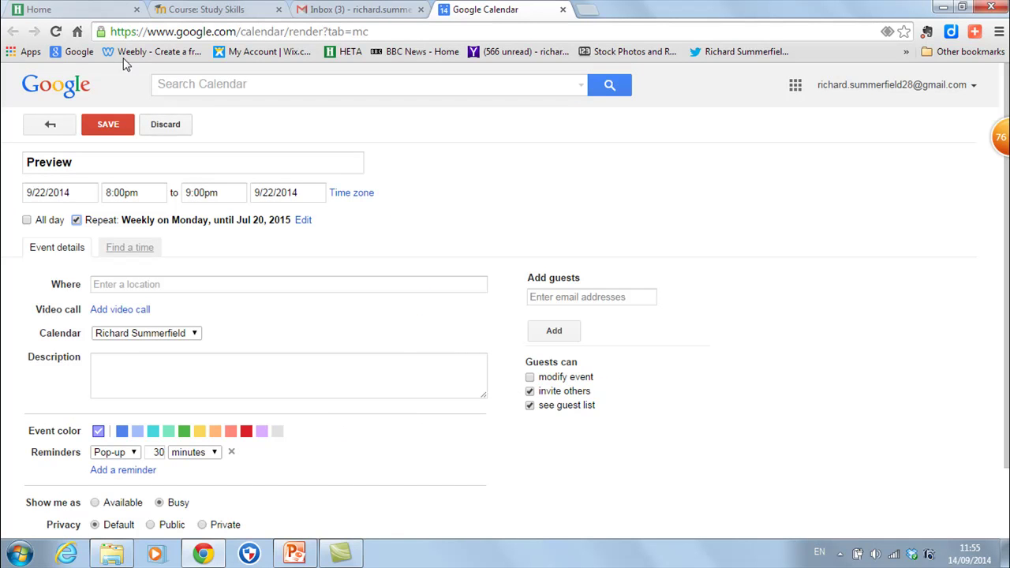
pyautogui.click(107, 125)
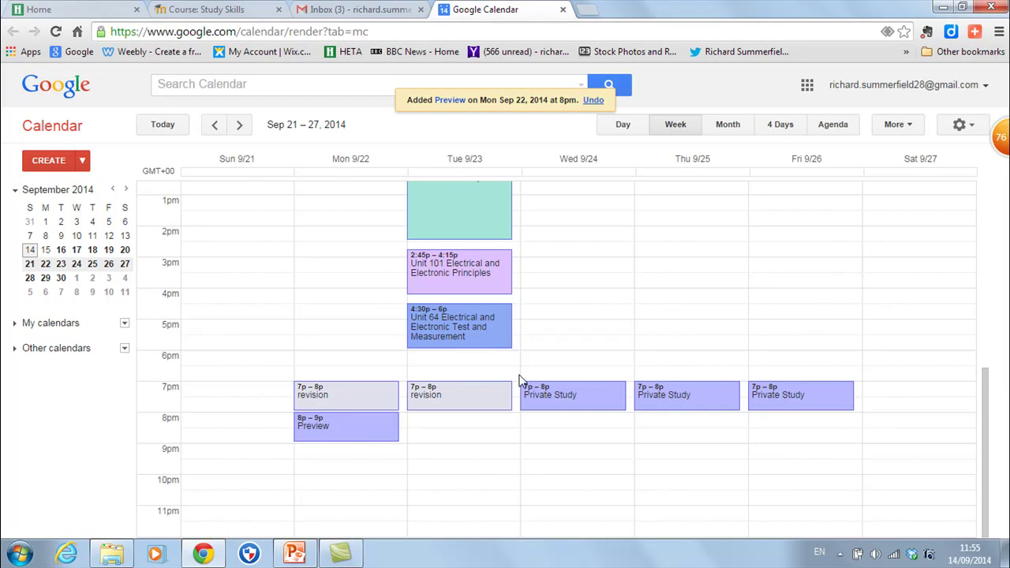
# Make the September 16 Tutorial event repeat weekly on Tuesday until July 20, 2015, save it, and check the following week
pyautogui.moveTo(984, 423); pyautogui.dragTo(999, 394)
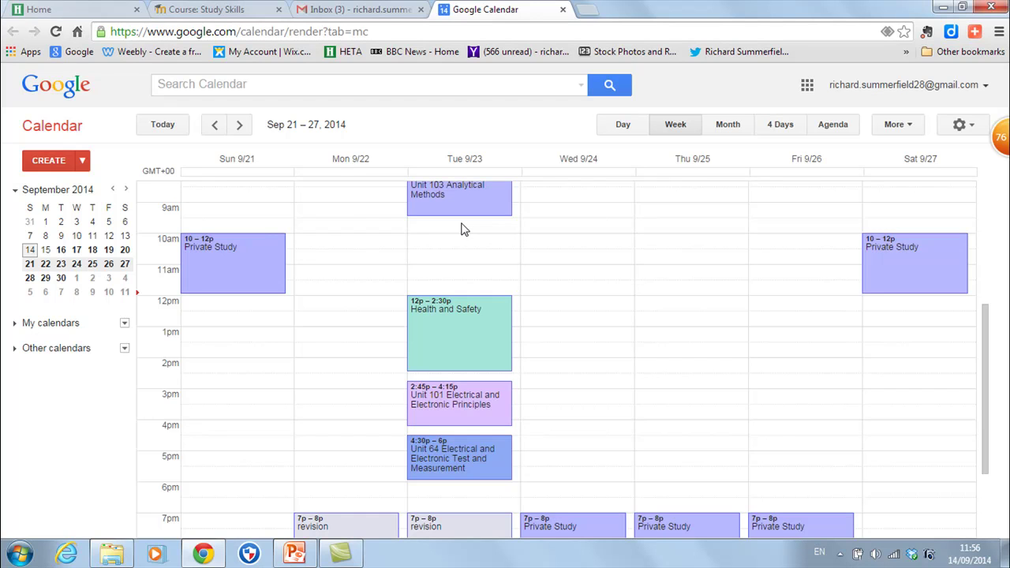
pyautogui.scroll(2, 573, 295)
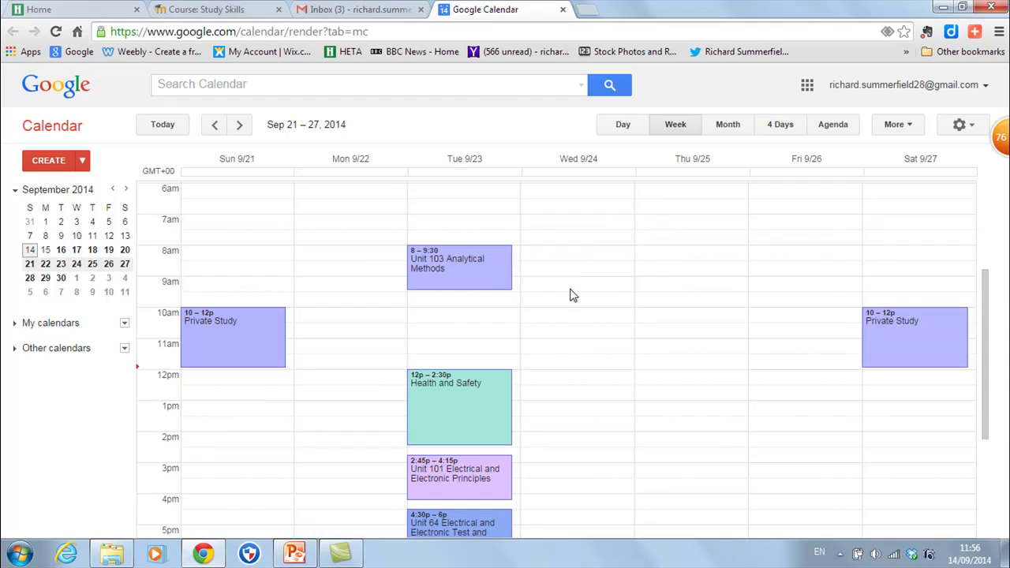
pyautogui.click(214, 125)
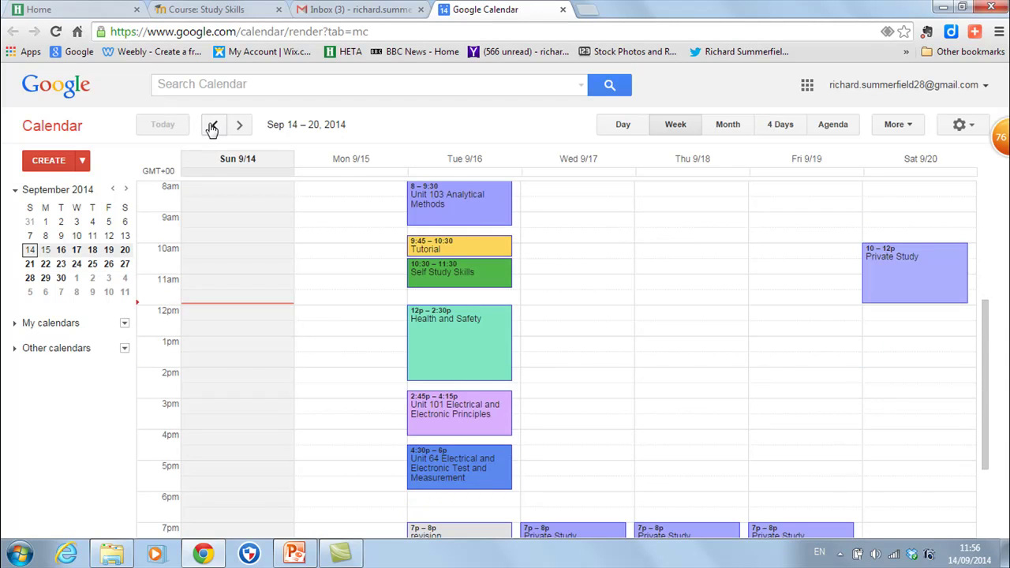
pyautogui.click(458, 249)
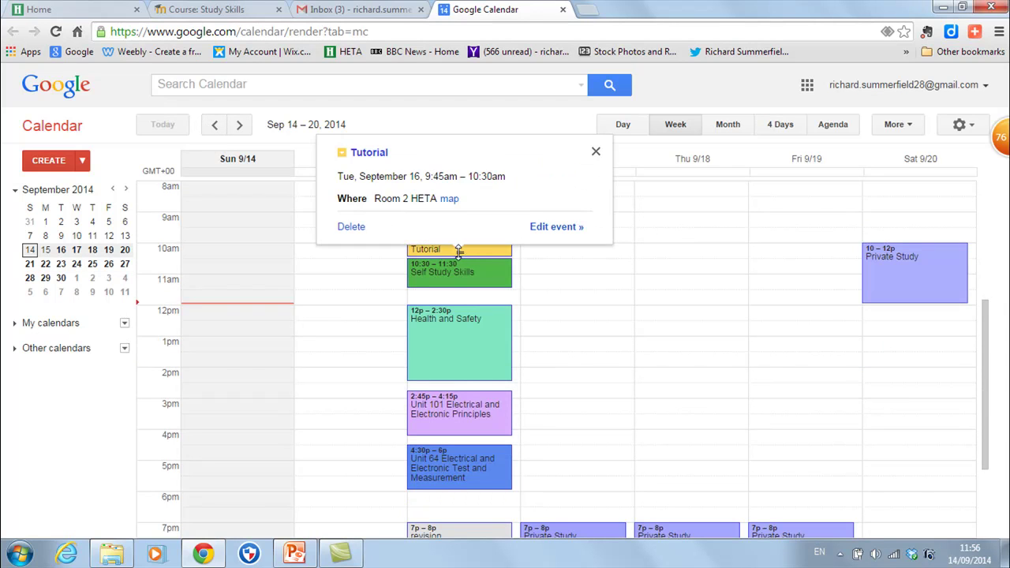
pyautogui.click(539, 229)
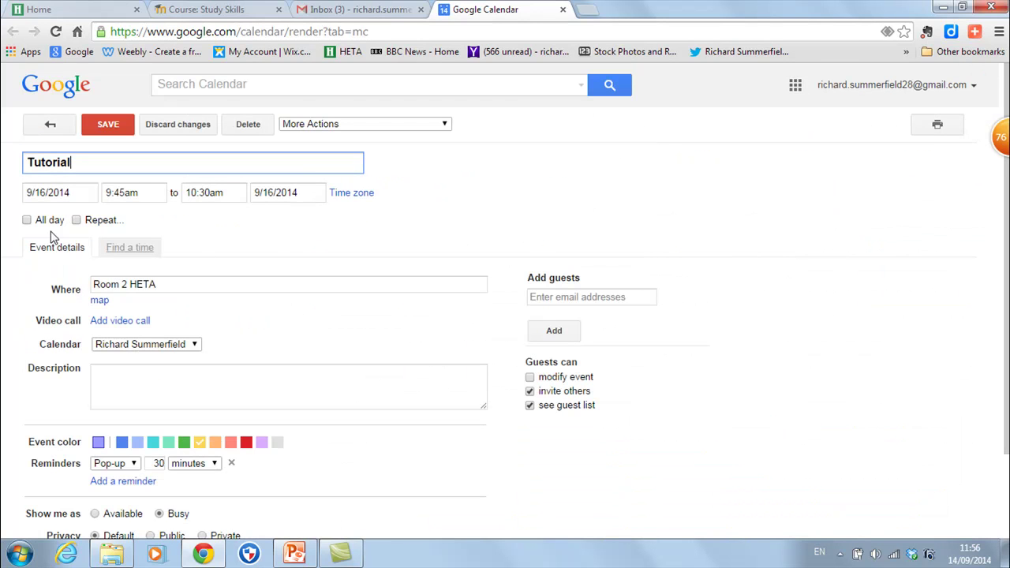
pyautogui.click(76, 221)
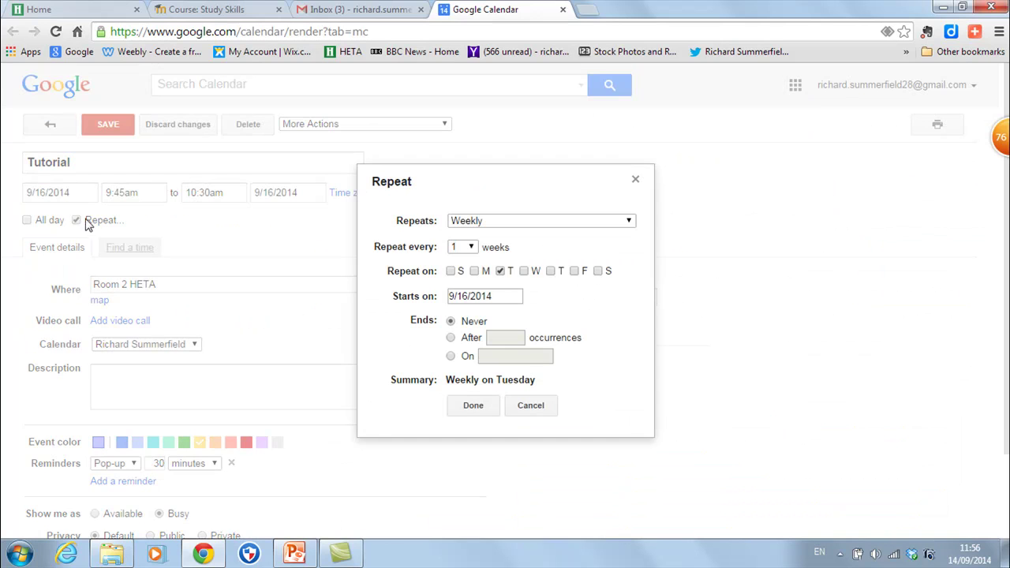
pyautogui.click(451, 358)
pyautogui.click(543, 357)
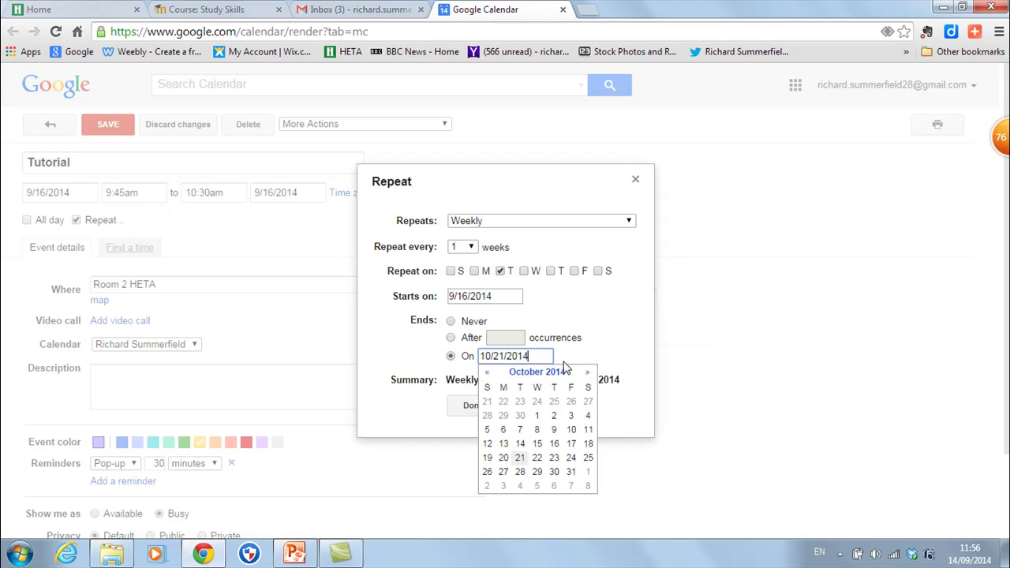
pyautogui.click(589, 372)
pyautogui.click(589, 372)
pyautogui.click(590, 373)
pyautogui.click(589, 372)
pyautogui.click(590, 372)
pyautogui.click(590, 372)
pyautogui.click(590, 373)
pyautogui.click(589, 373)
pyautogui.click(590, 372)
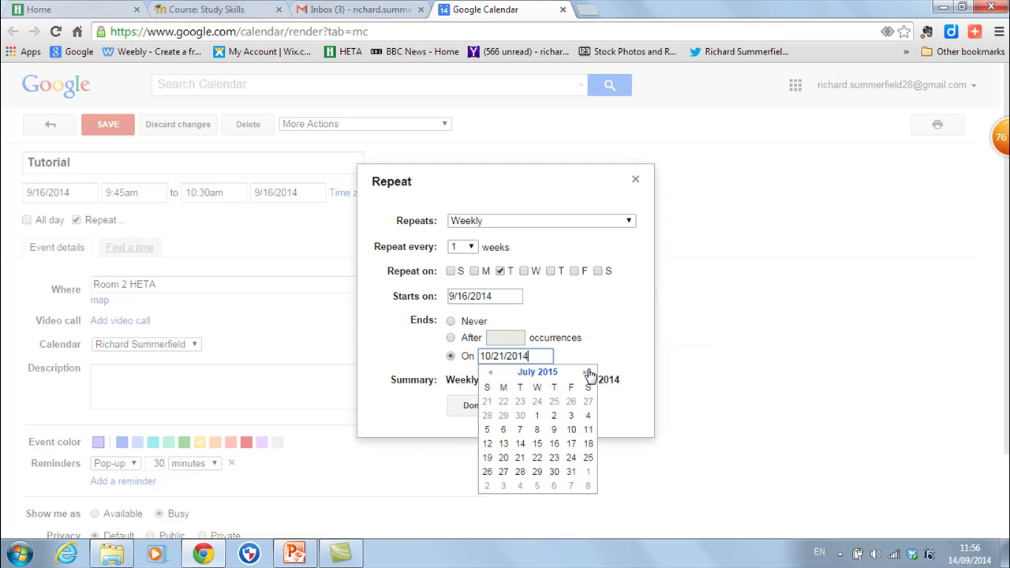
pyautogui.click(503, 458)
pyautogui.click(477, 406)
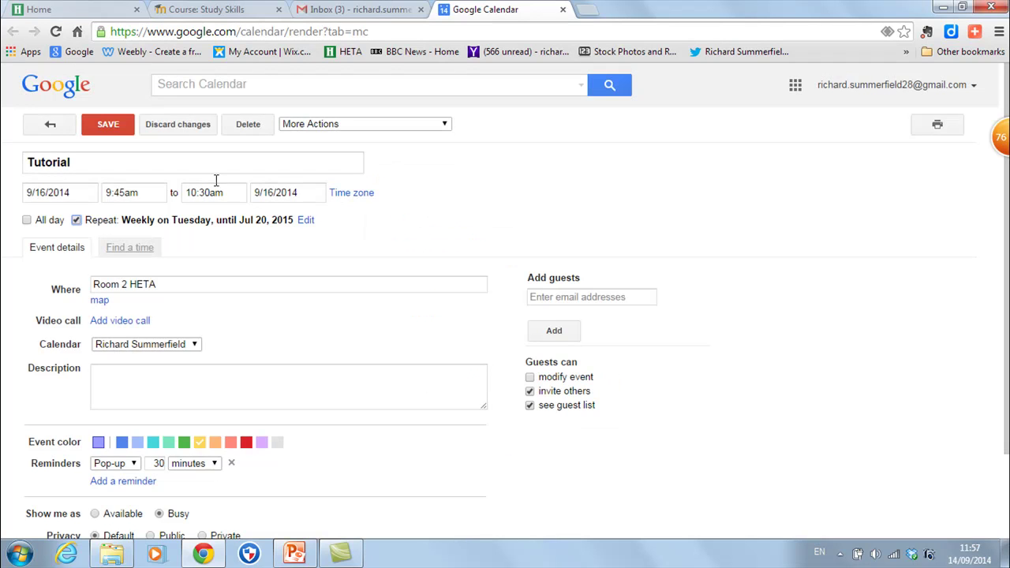
pyautogui.click(105, 125)
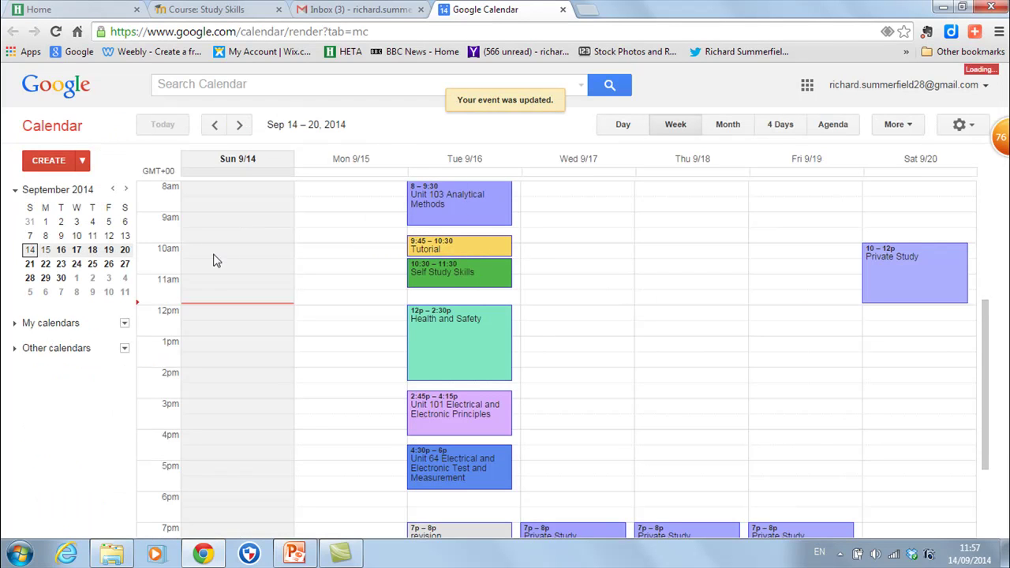
pyautogui.click(240, 126)
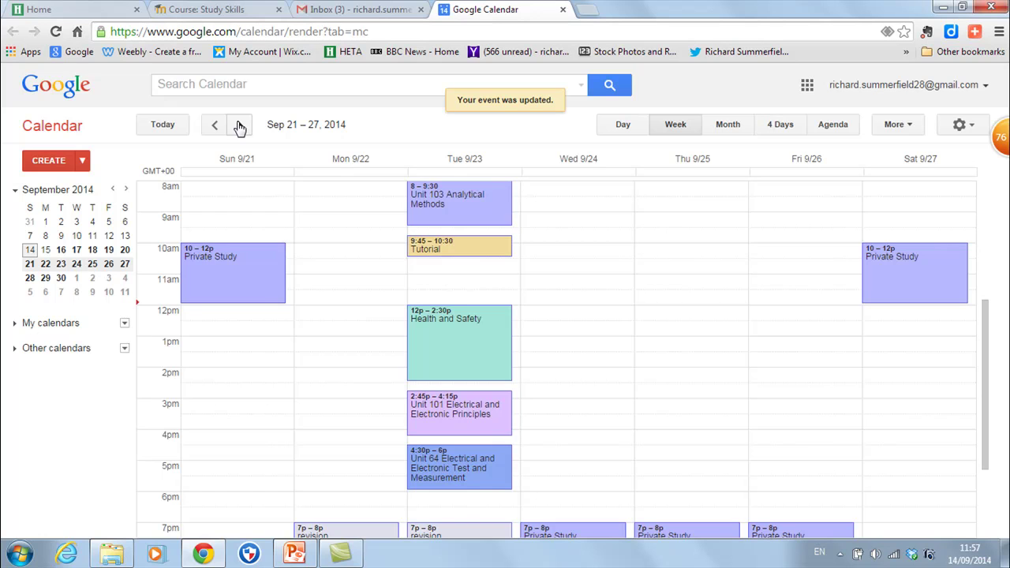
pyautogui.click(214, 125)
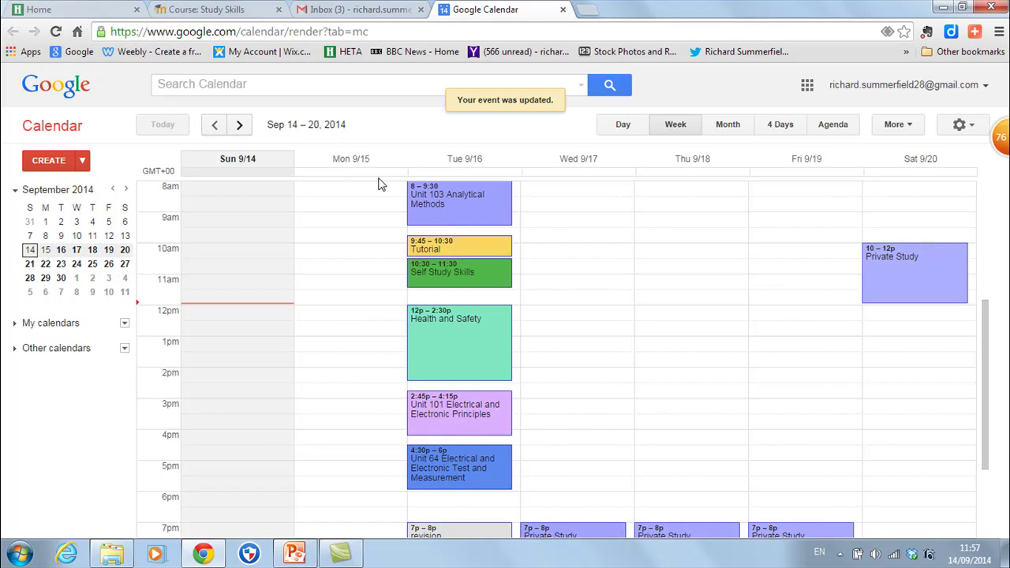
# Make the September 16 Self Study Skills event repeat weekly on Tuesday until July 20, 2015, and save it
pyautogui.click(471, 276)
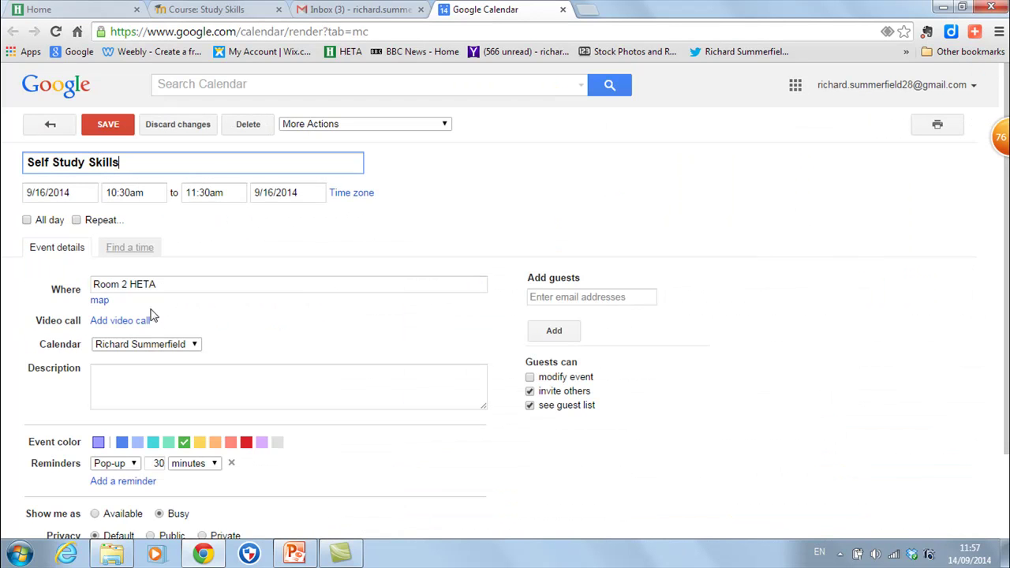
pyautogui.click(79, 221)
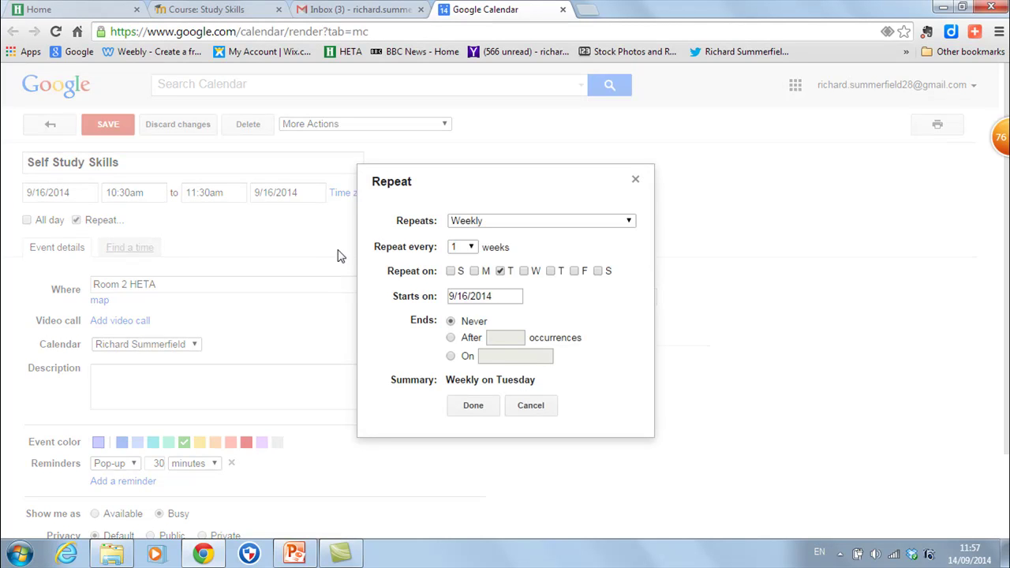
pyautogui.click(451, 357)
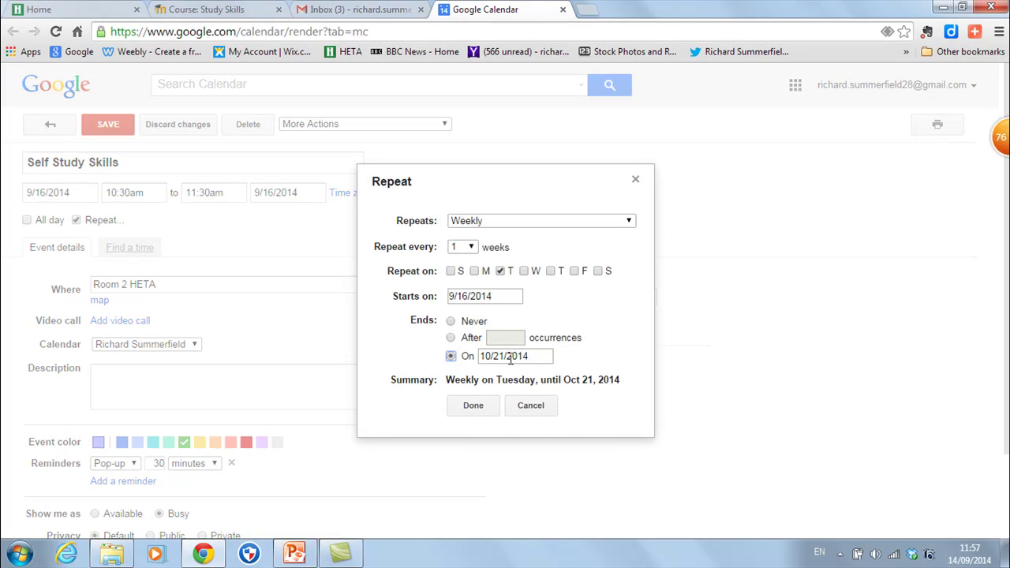
pyautogui.click(531, 357)
pyautogui.click(587, 372)
pyautogui.click(587, 372)
pyautogui.click(588, 373)
pyautogui.click(587, 372)
pyautogui.click(587, 373)
pyautogui.click(588, 373)
pyautogui.click(588, 373)
pyautogui.click(588, 374)
pyautogui.click(588, 374)
pyautogui.click(588, 374)
pyautogui.click(487, 372)
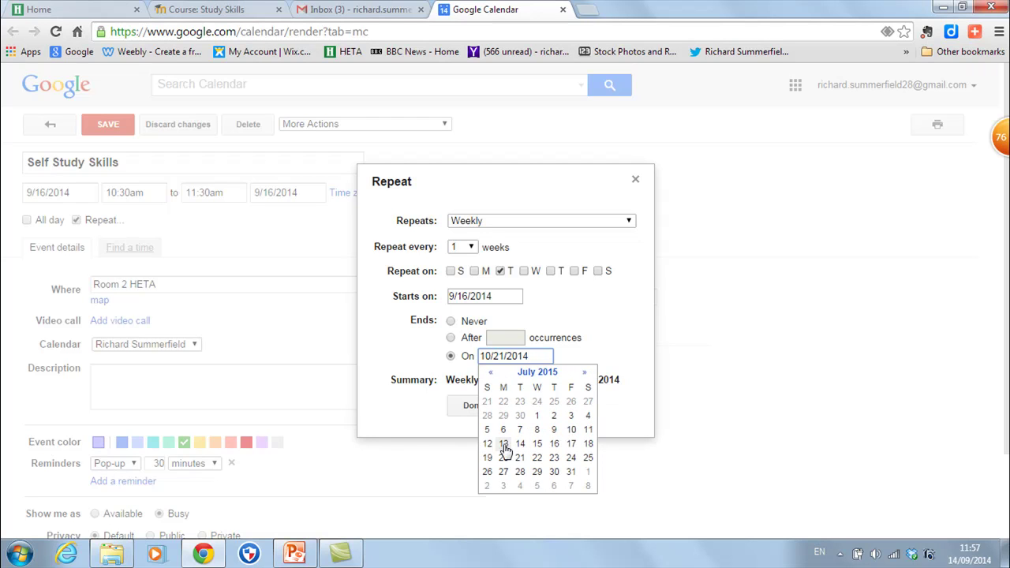
pyautogui.click(503, 444)
pyautogui.click(480, 408)
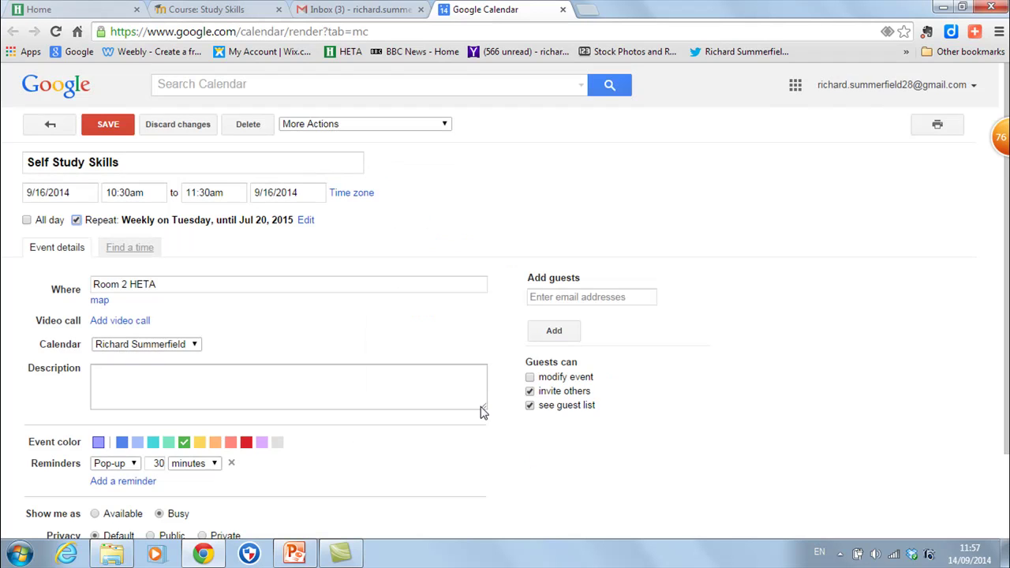
pyautogui.click(103, 125)
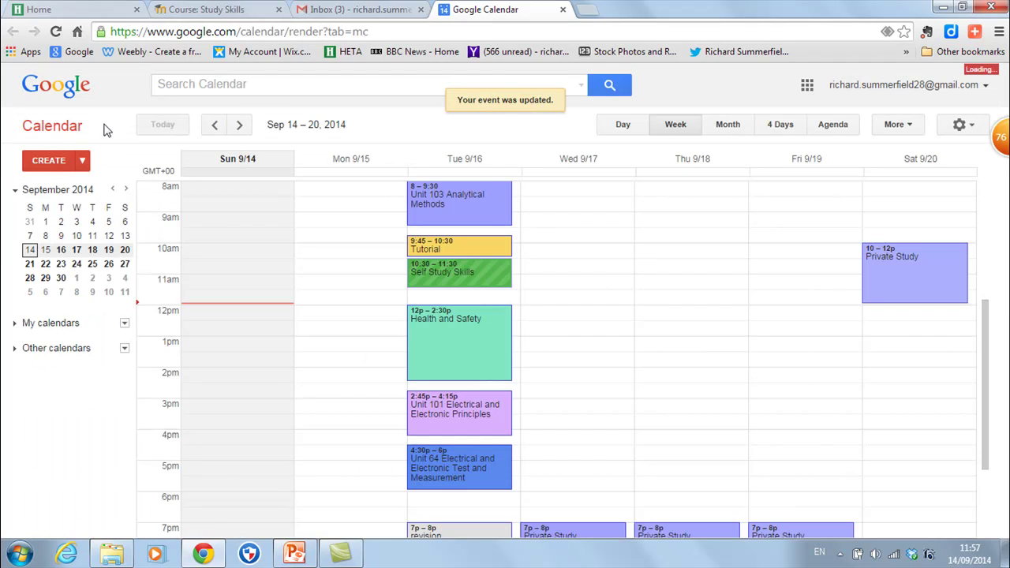
# Look through the weeks following September 14–20 and compare it with September 21–27 to check the recurring classes and evening sessions
pyautogui.click(241, 126)
pyautogui.click(241, 128)
pyautogui.click(242, 127)
pyautogui.click(241, 127)
pyautogui.click(213, 126)
pyautogui.click(214, 126)
pyautogui.click(213, 128)
pyautogui.click(214, 128)
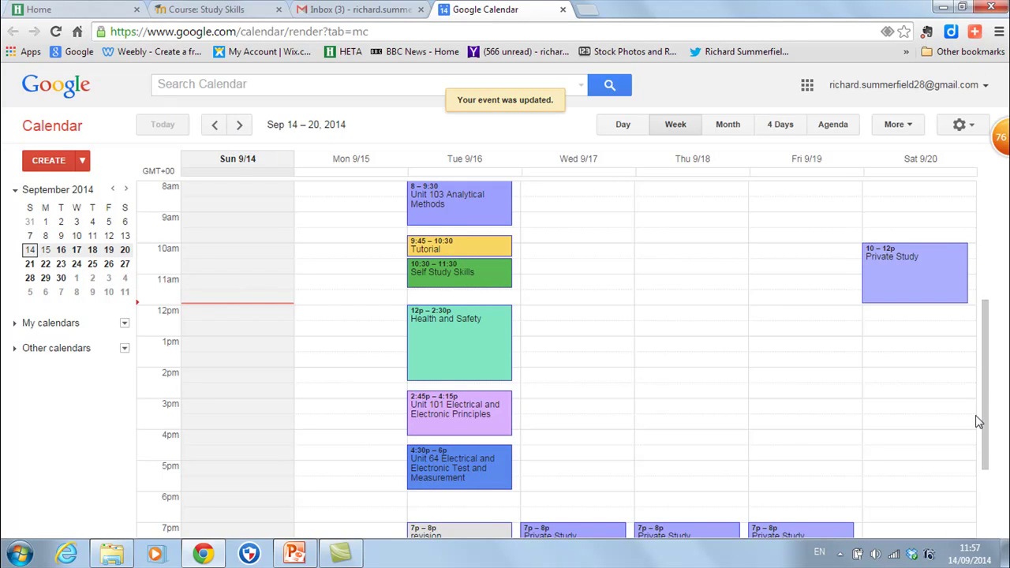
pyautogui.moveTo(985, 419); pyautogui.dragTo(1005, 435)
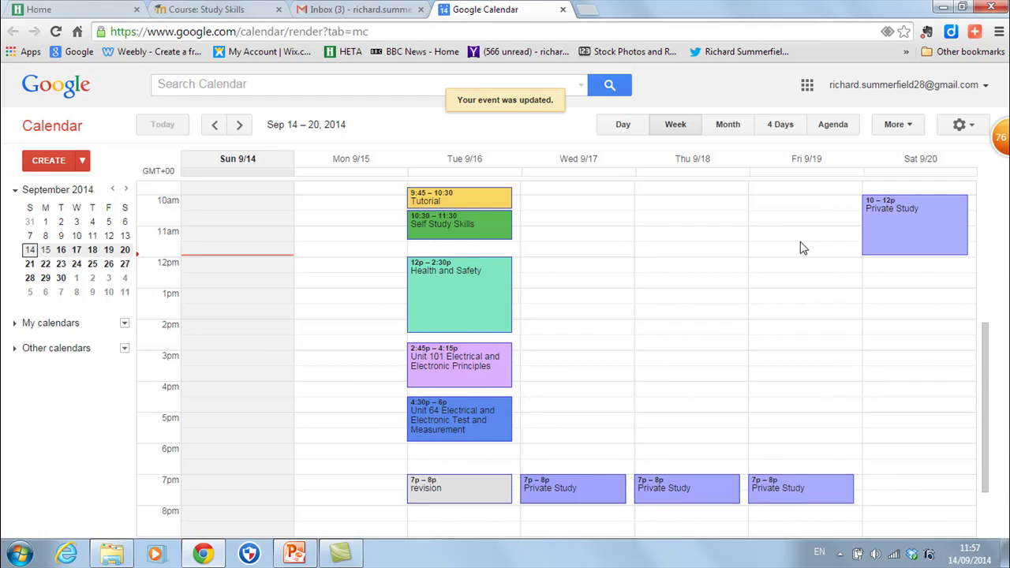
pyautogui.click(240, 126)
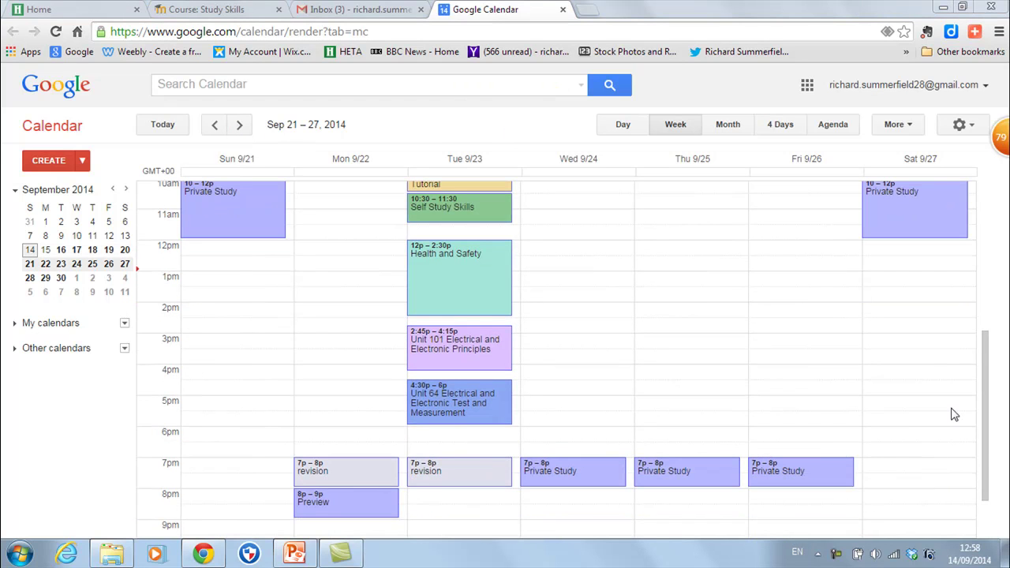